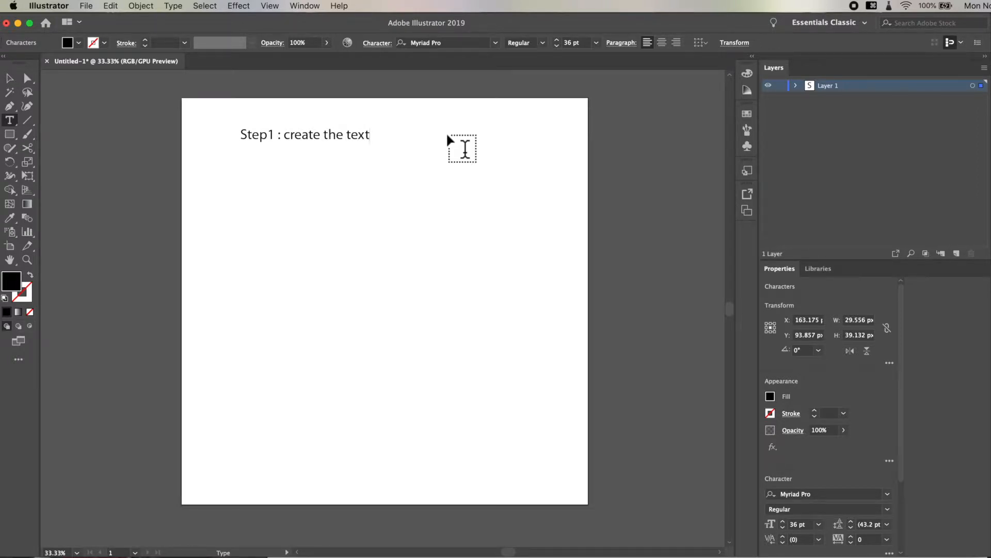
Finish the heading text and add a separate point text reading "Hello World" below it on the artboard.
key(Escape)
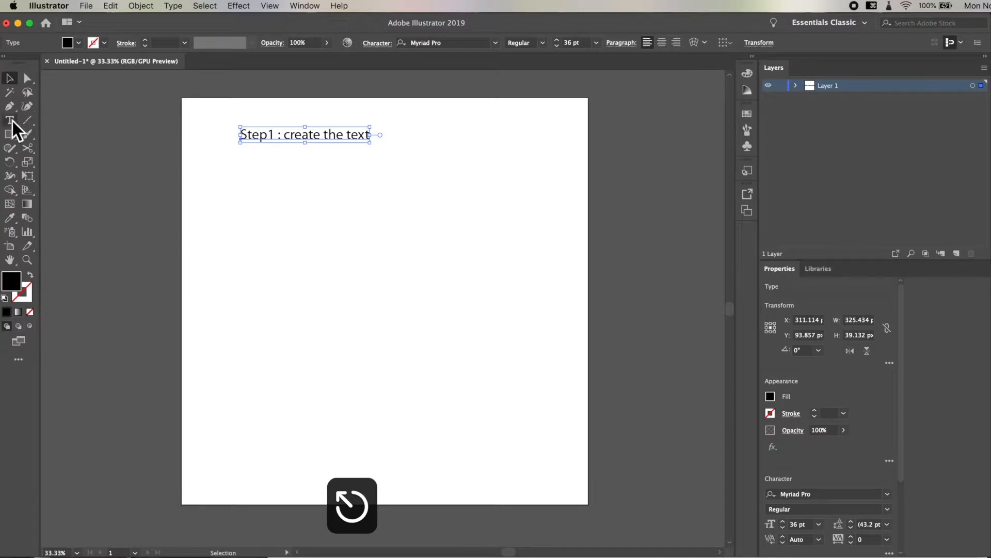
click(11, 123)
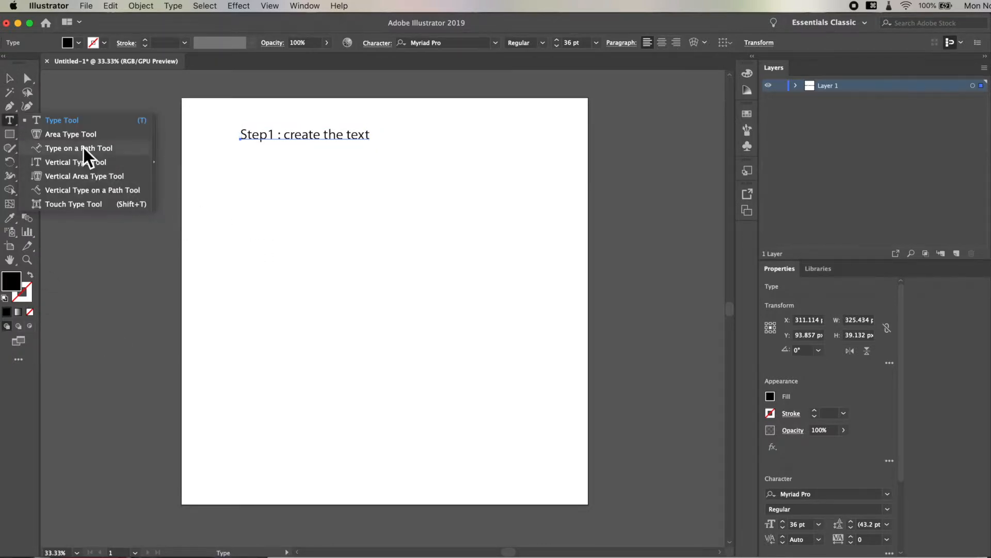
click(62, 120)
click(246, 224)
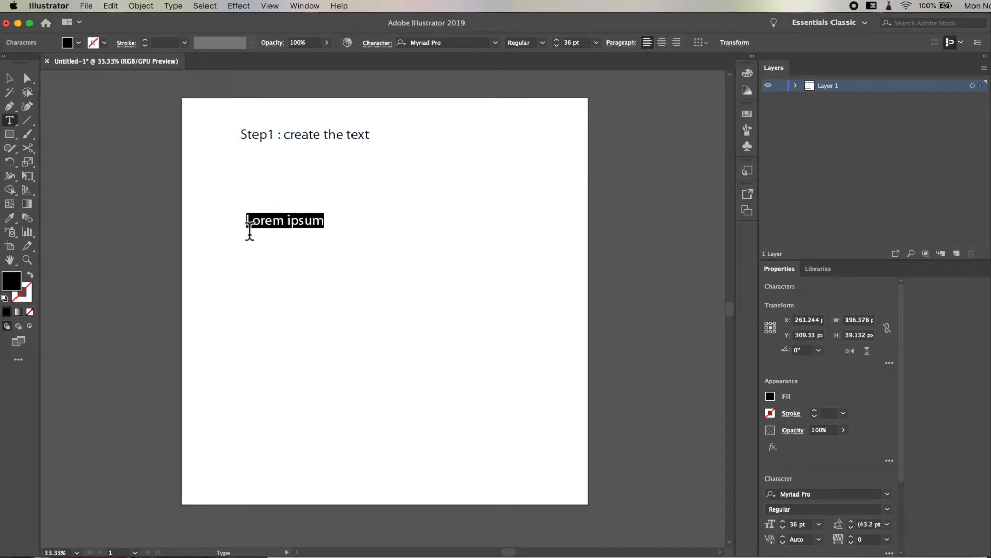
text(Hello )
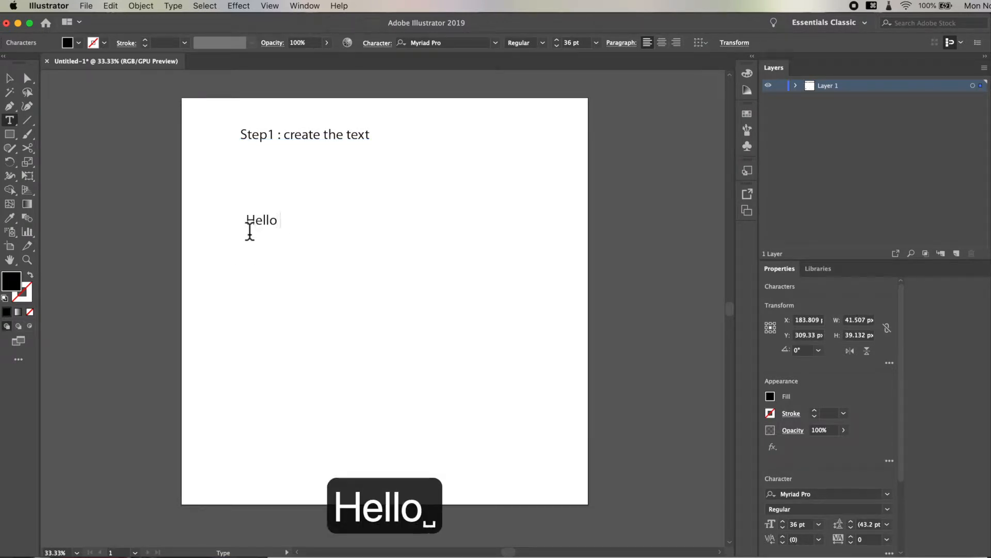
text(World)
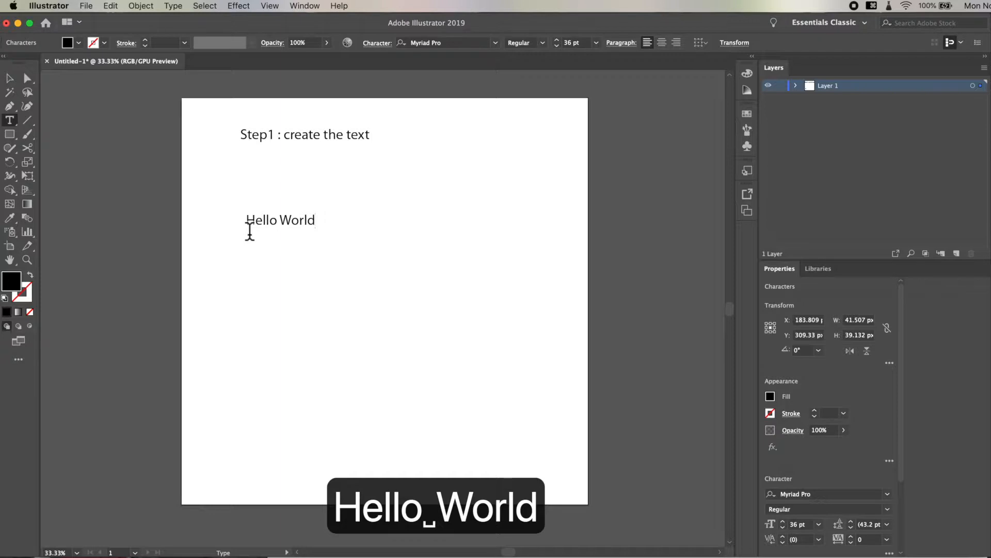
key(Escape)
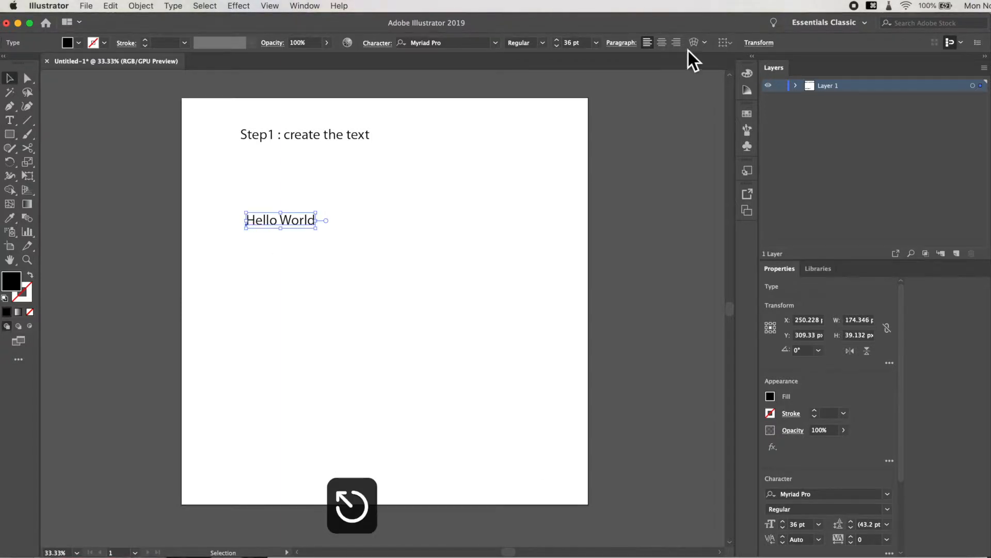
Format the "Hello World" text as 72 pt Bold and scale it up to about 685 px wide.
click(598, 48)
click(617, 254)
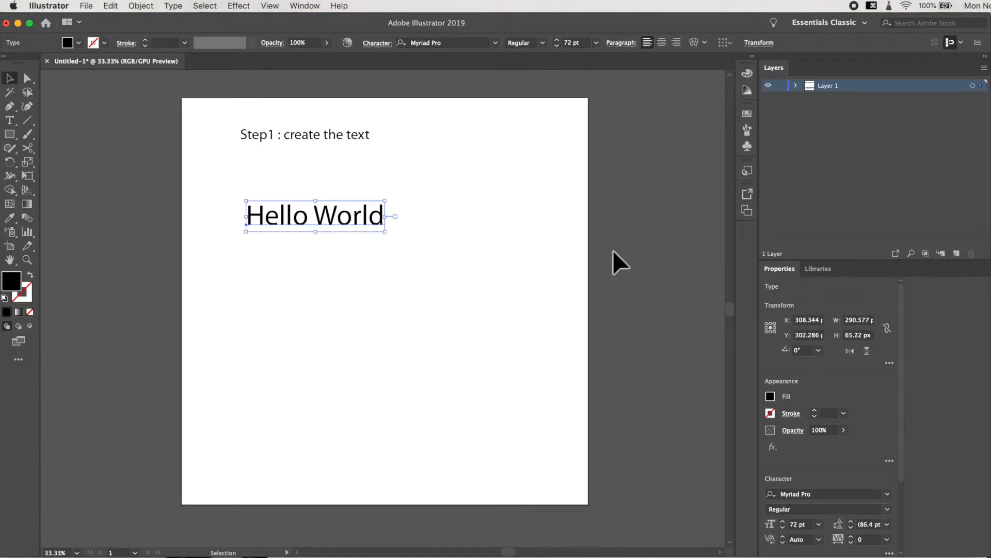
click(543, 43)
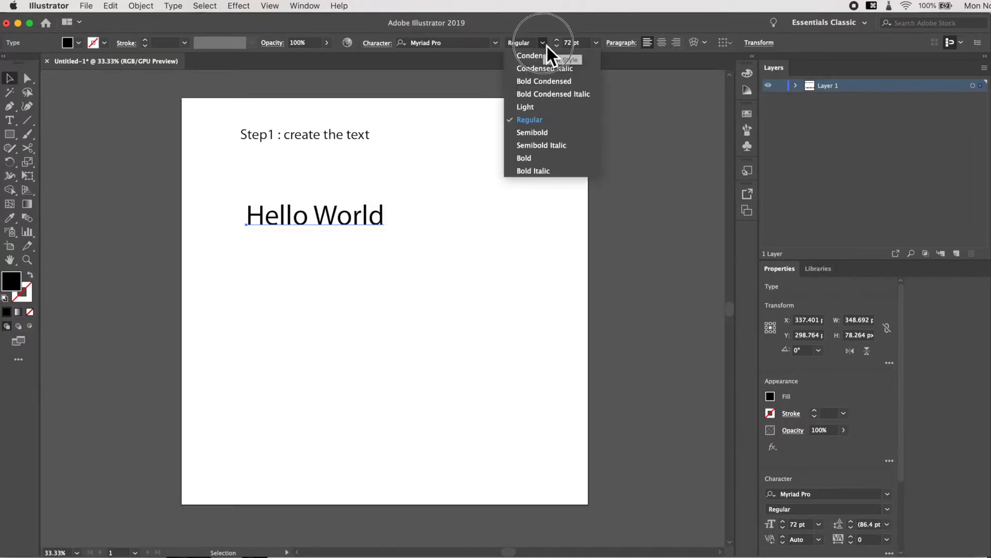
click(542, 159)
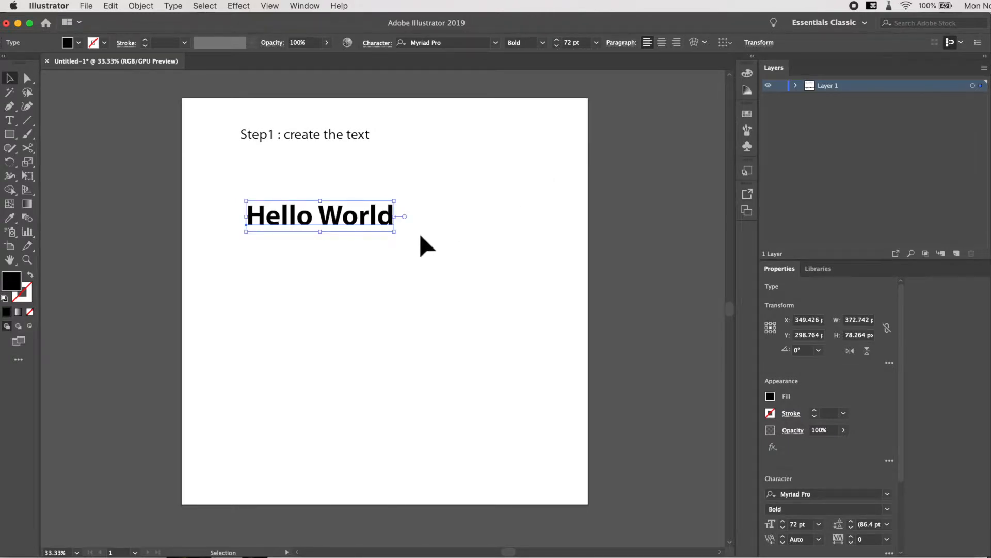
drag(394, 232, 519, 269)
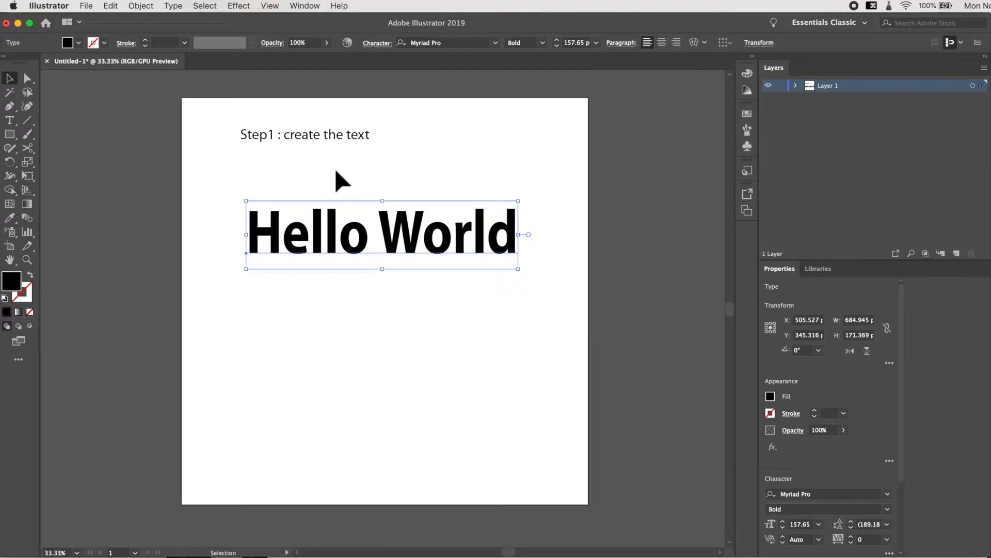
Replace the heading text with "Step 2 : make fill color none".
double_click(365, 136)
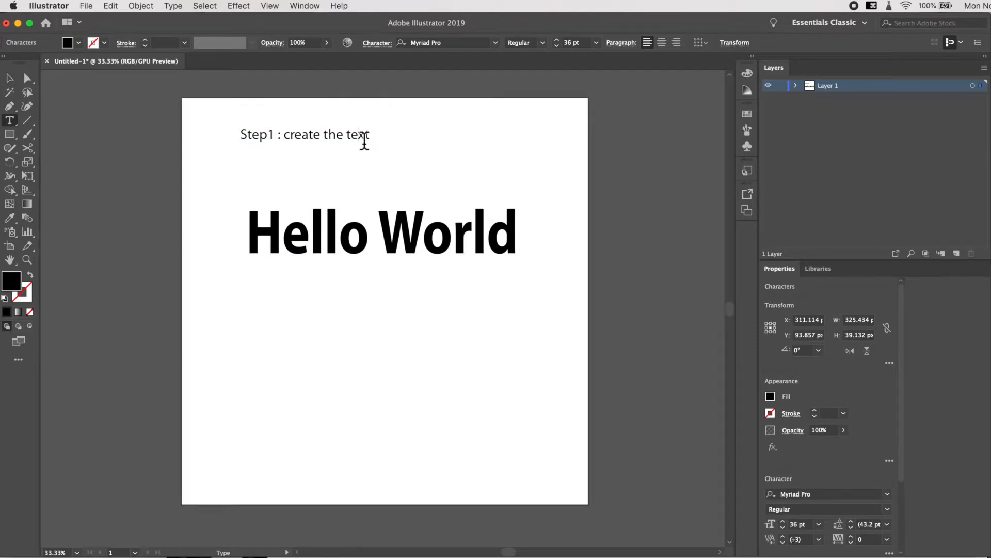
key(super+a)
text(Step 2 )
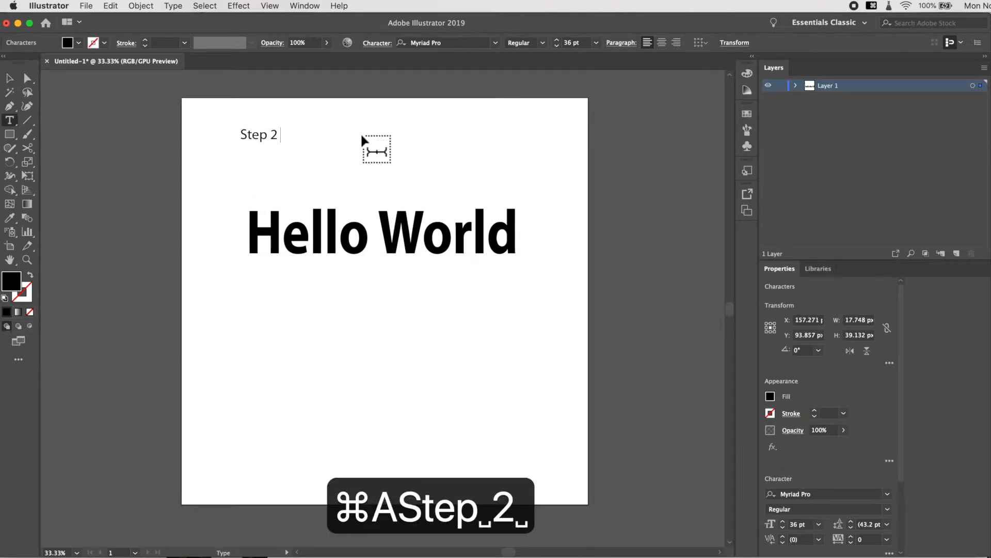
text(: )
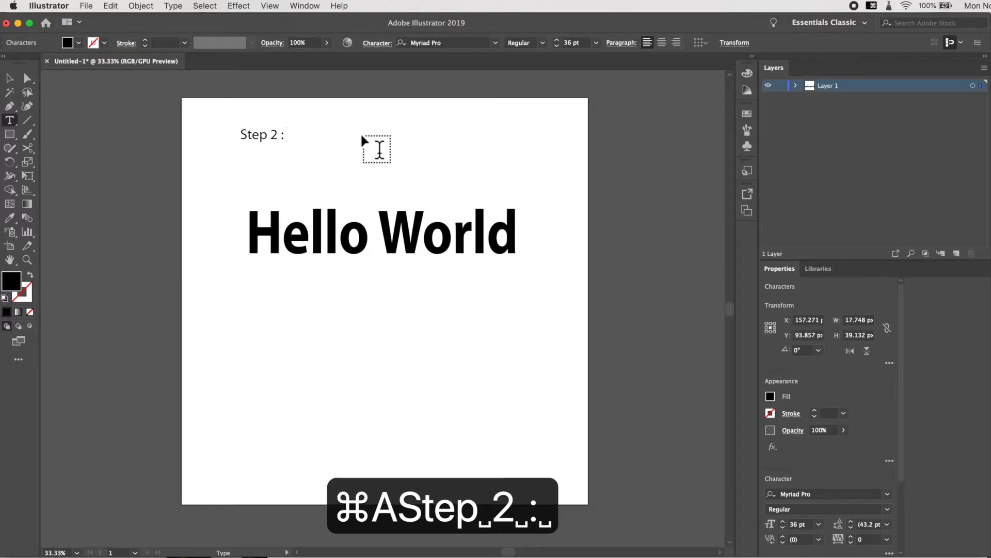
text(ma)
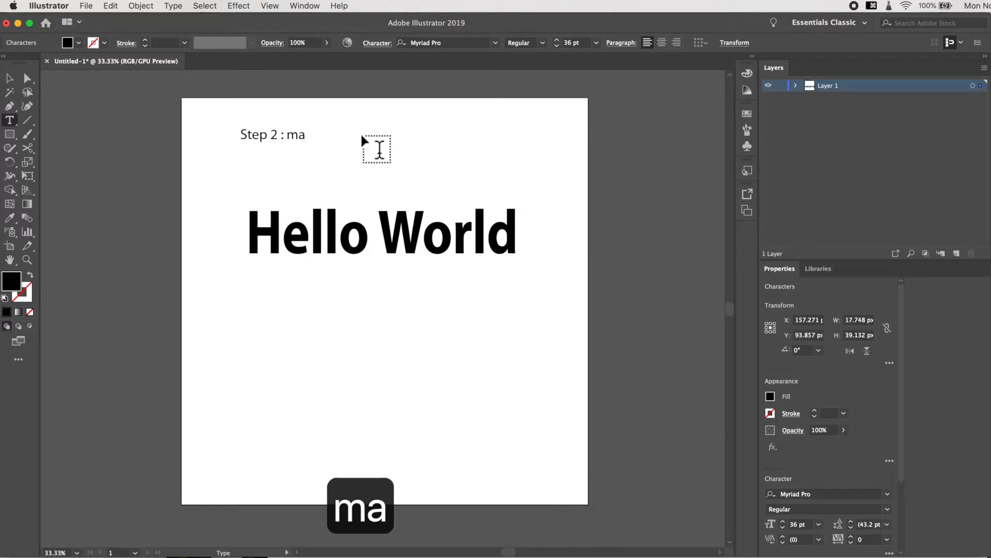
text(ke )
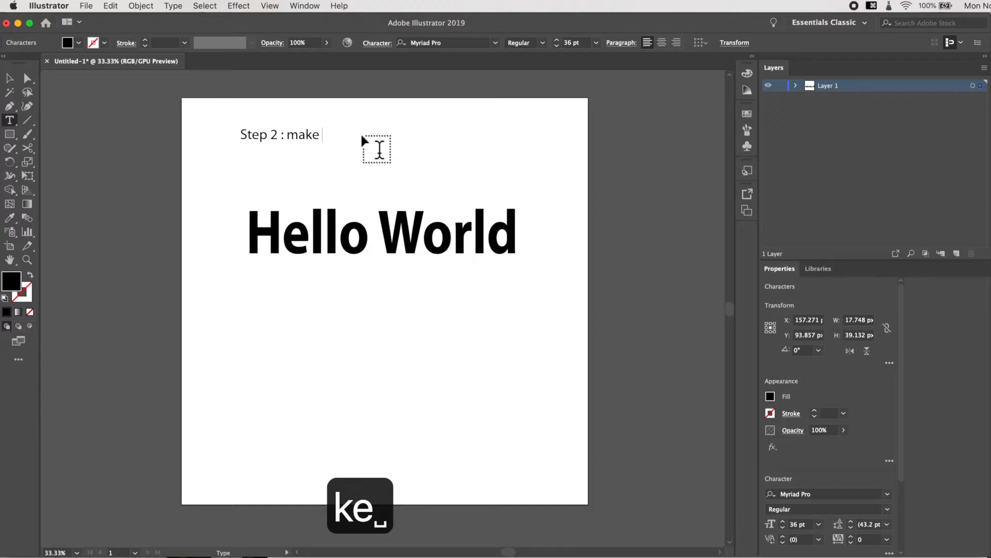
text(fill co)
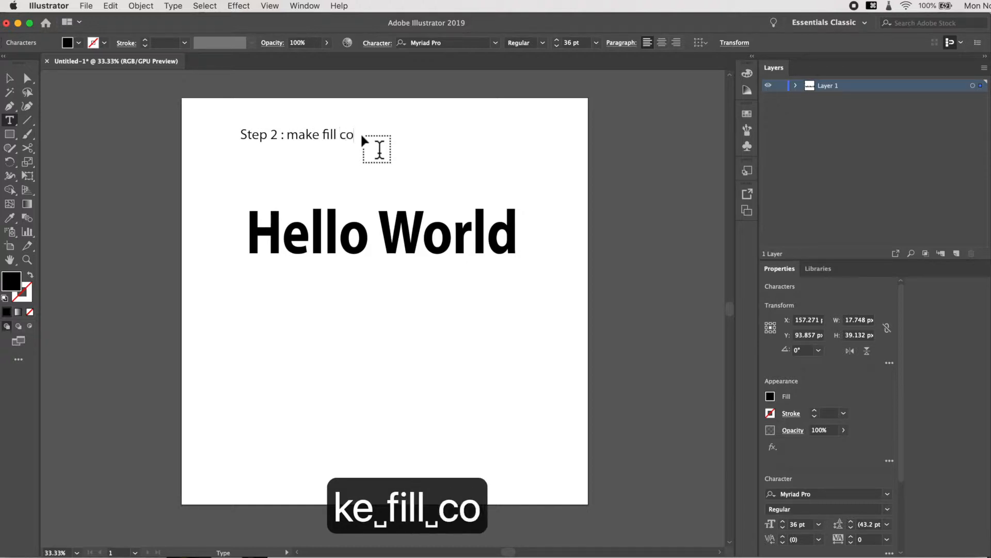
text(lor non)
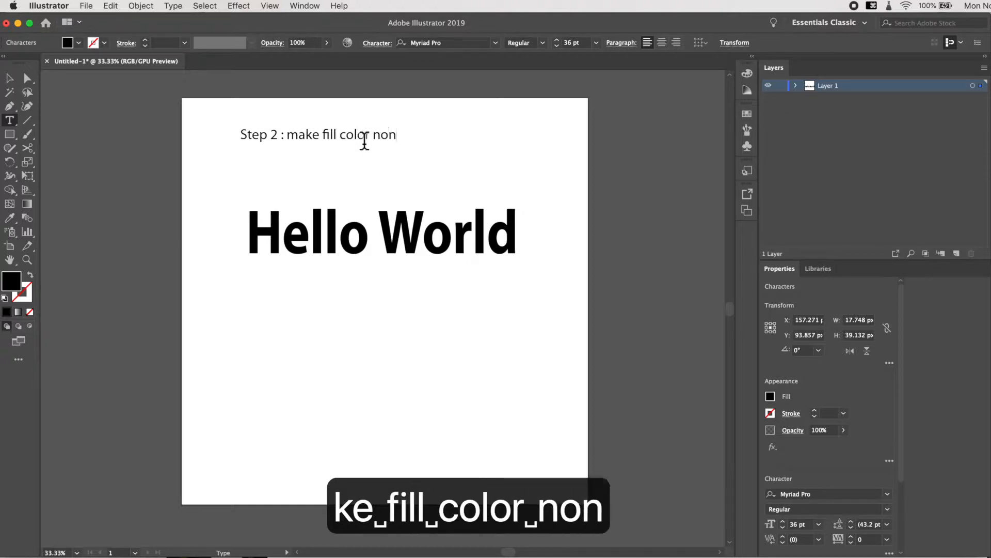
text(e)
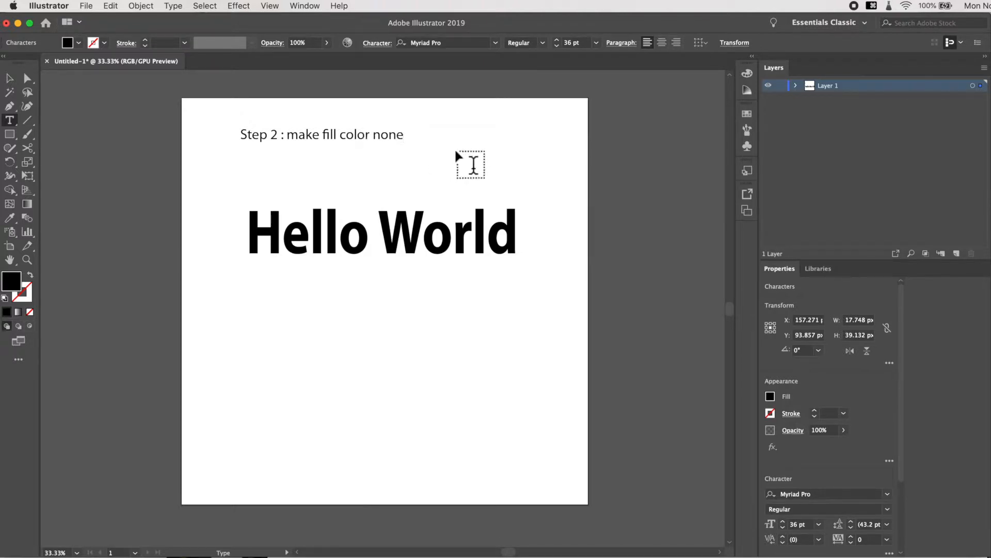
click(466, 163)
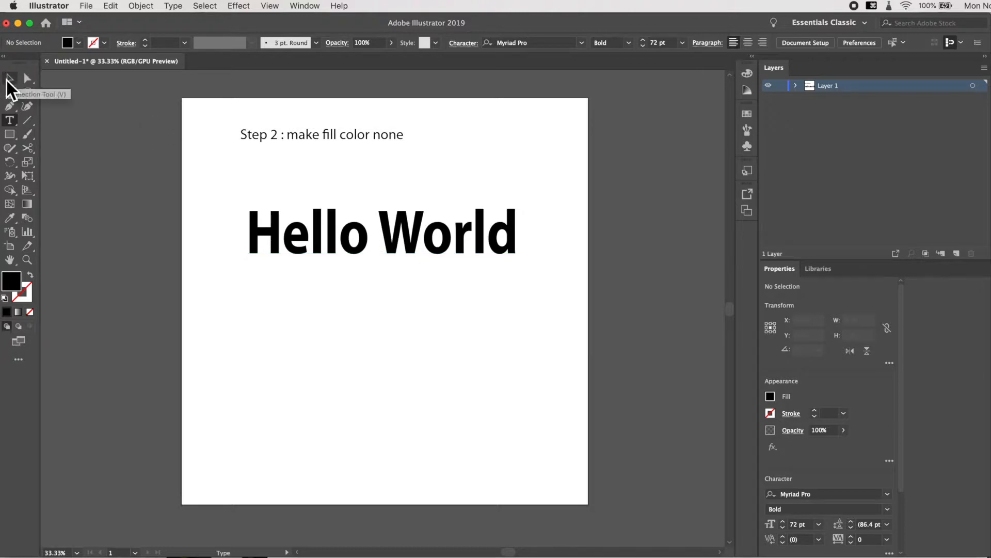
Set the fill color of the "Hello World" text to None.
key(v)
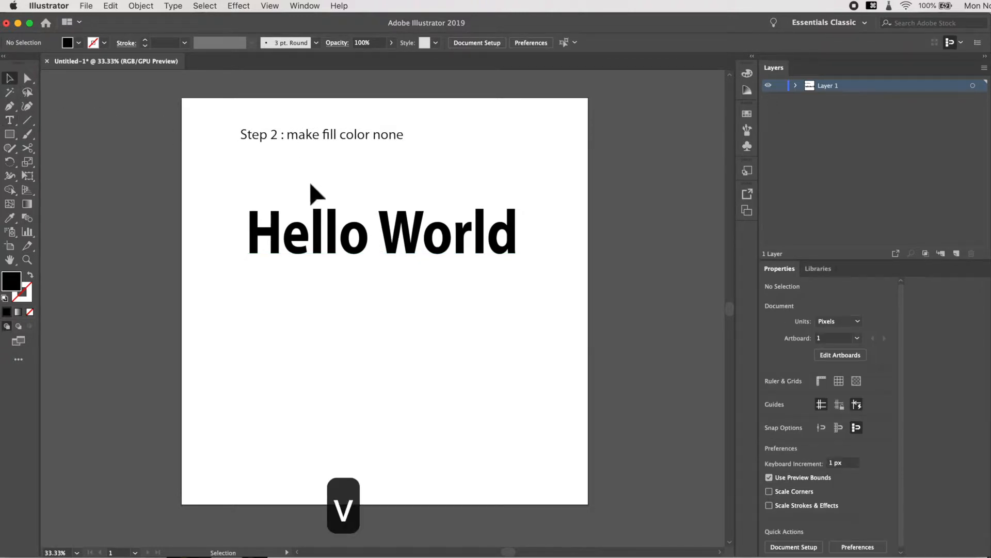
click(347, 227)
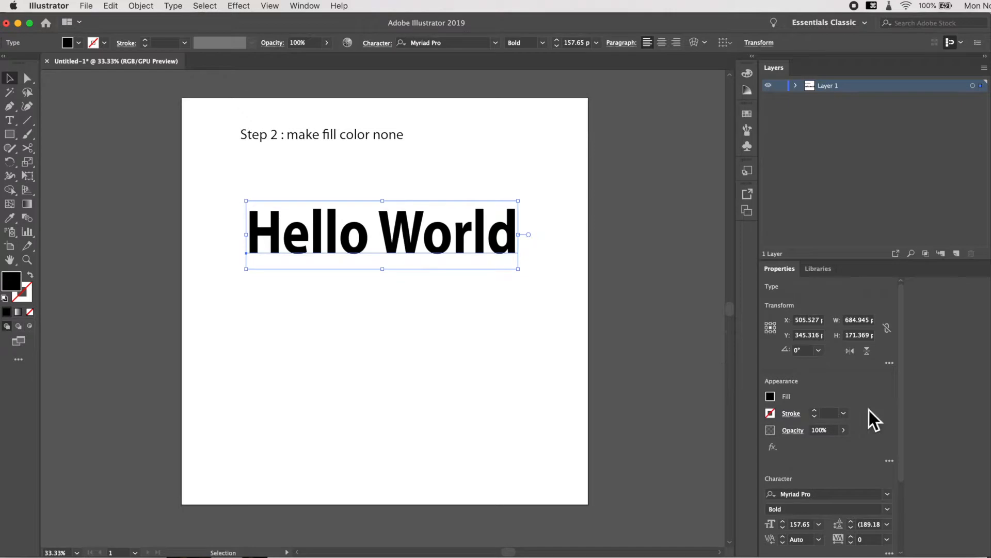
click(773, 401)
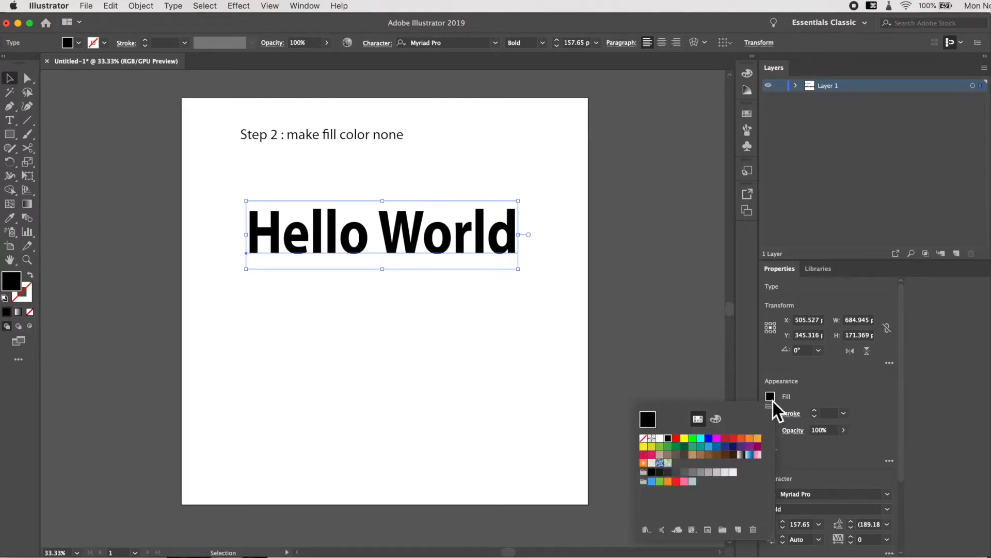
click(644, 438)
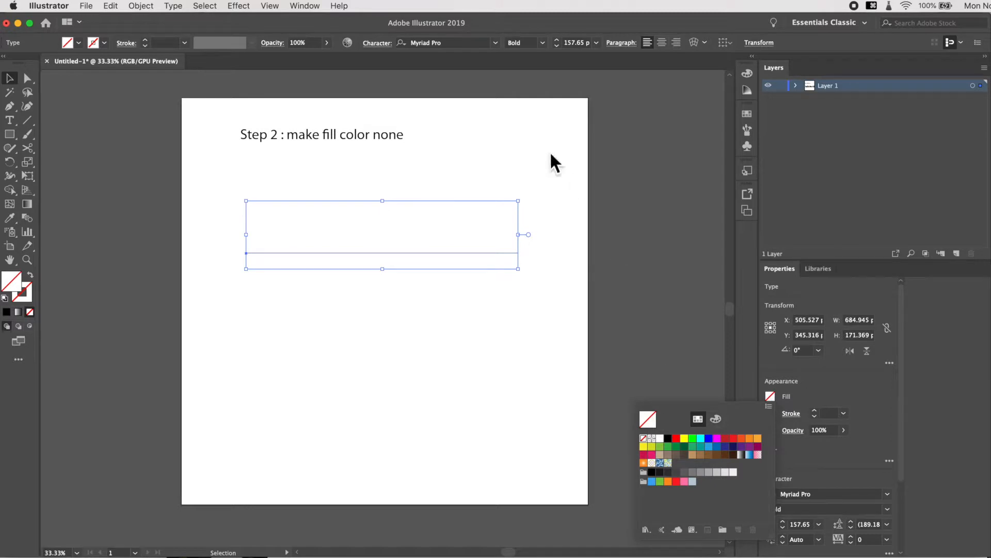
Replace the heading text with "Step 3 : use appearance panel".
click(380, 138)
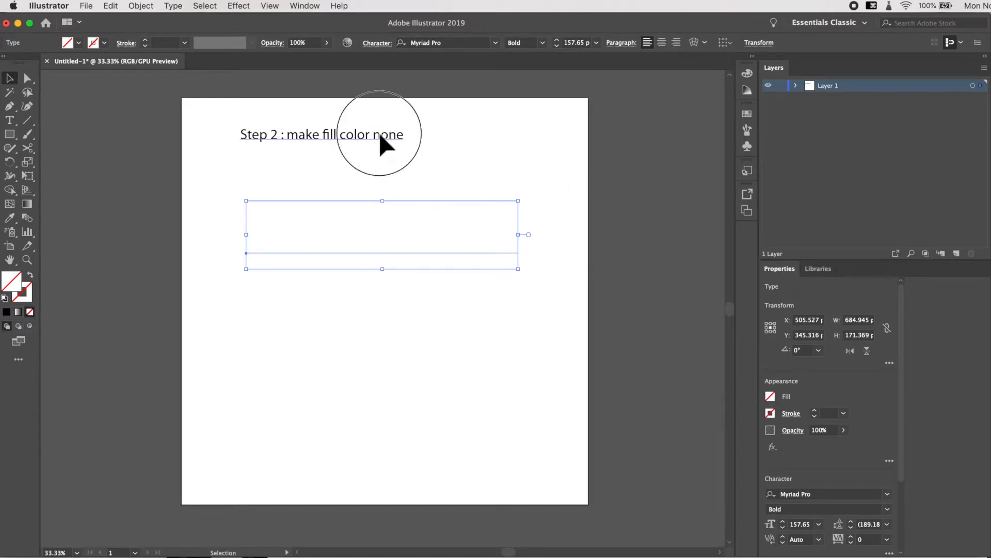
key(t)
double_click(380, 139)
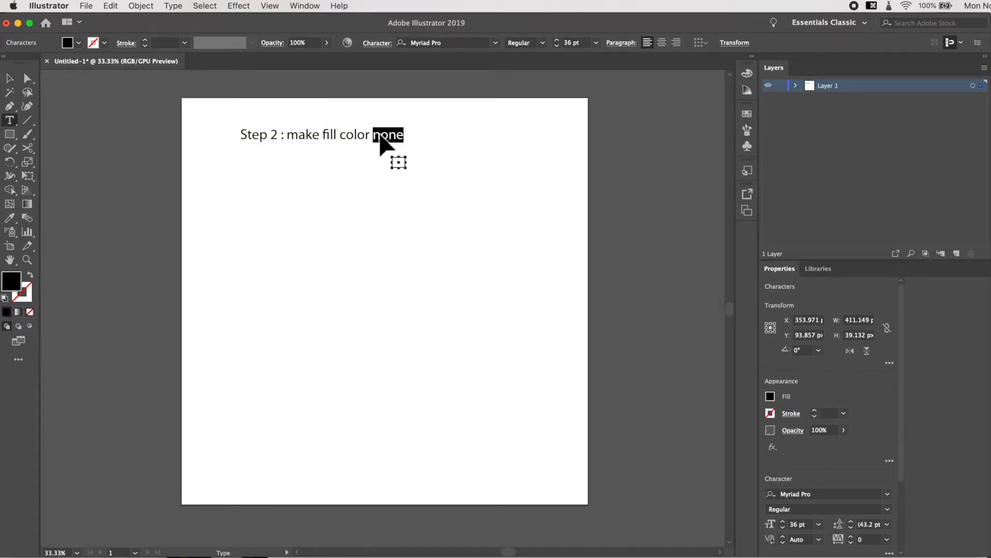
key(super+a)
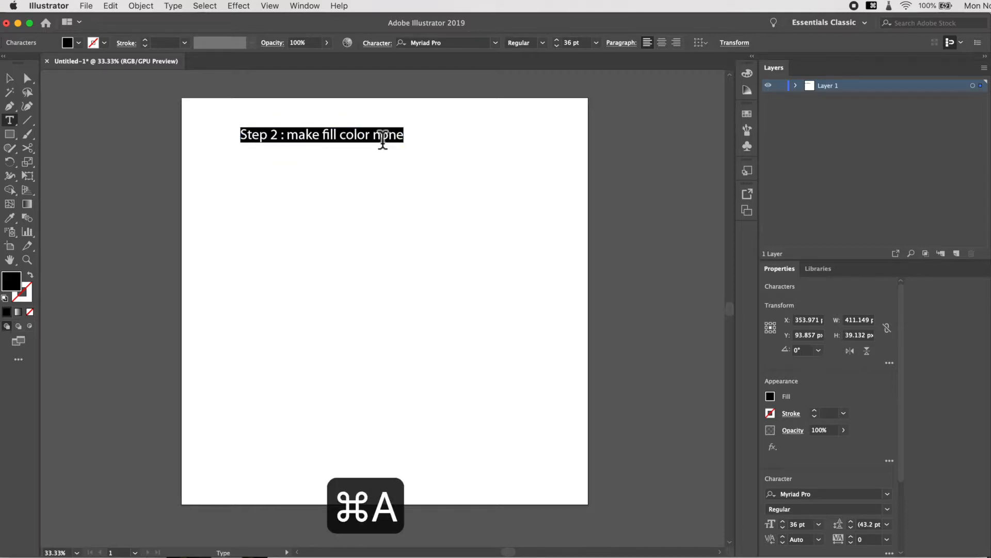
text(Step 3 :)
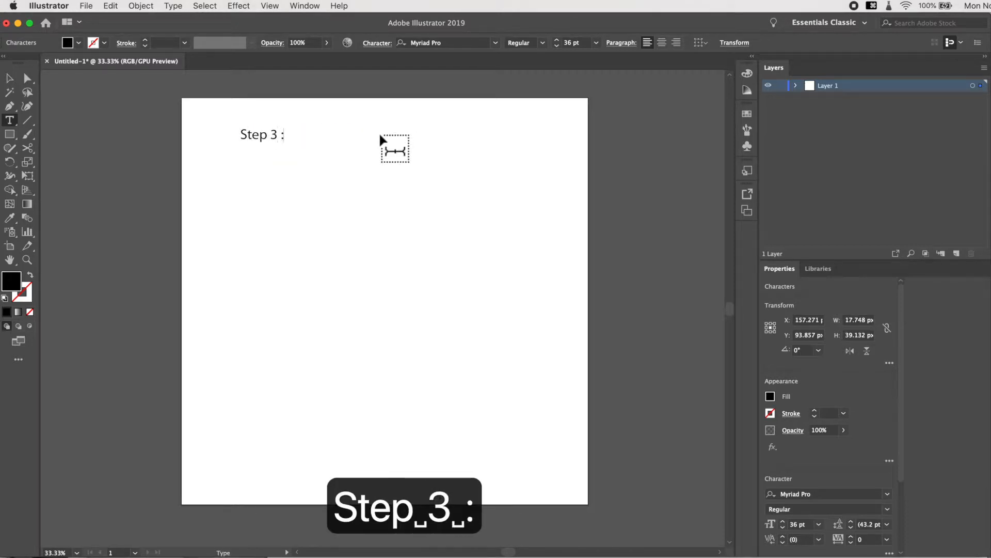
text( use ap)
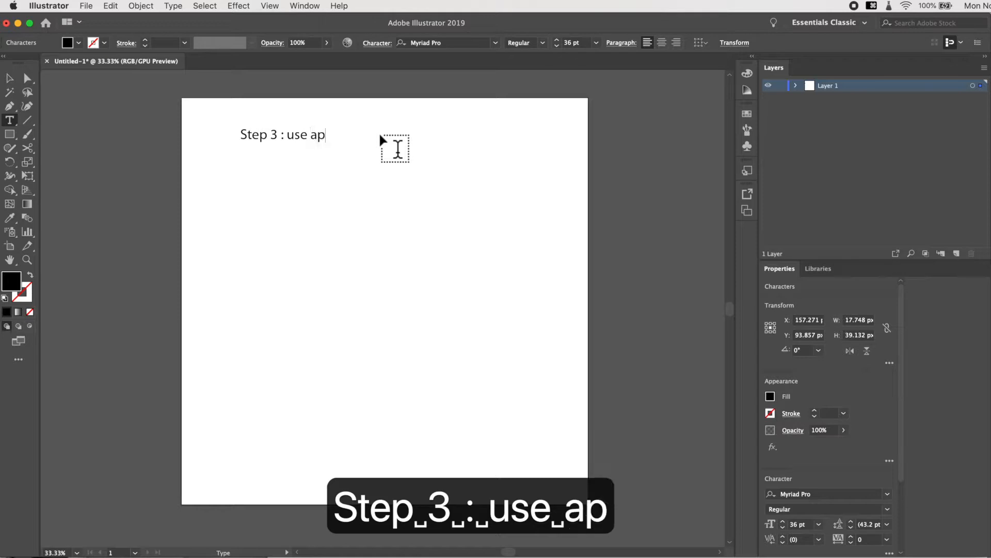
text(peara)
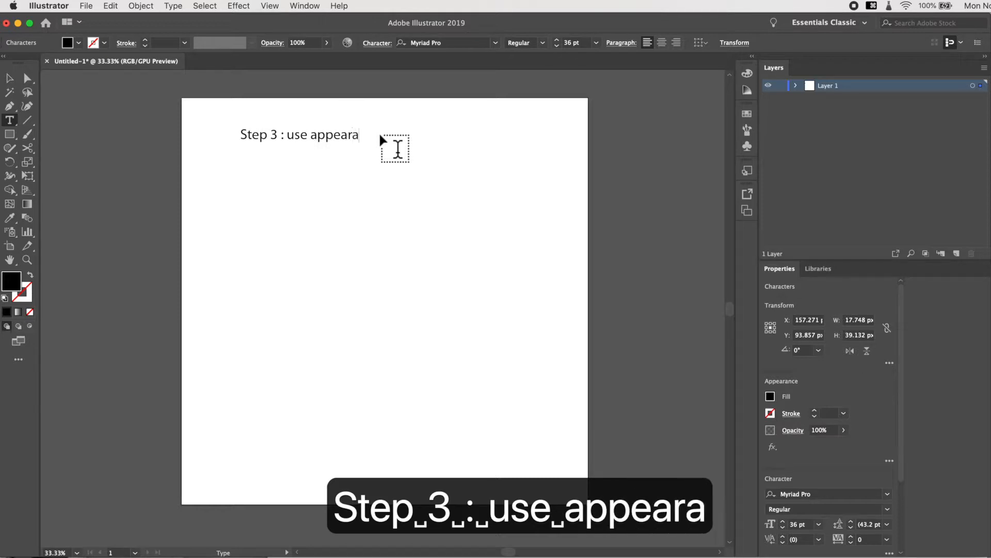
text(nce pane)
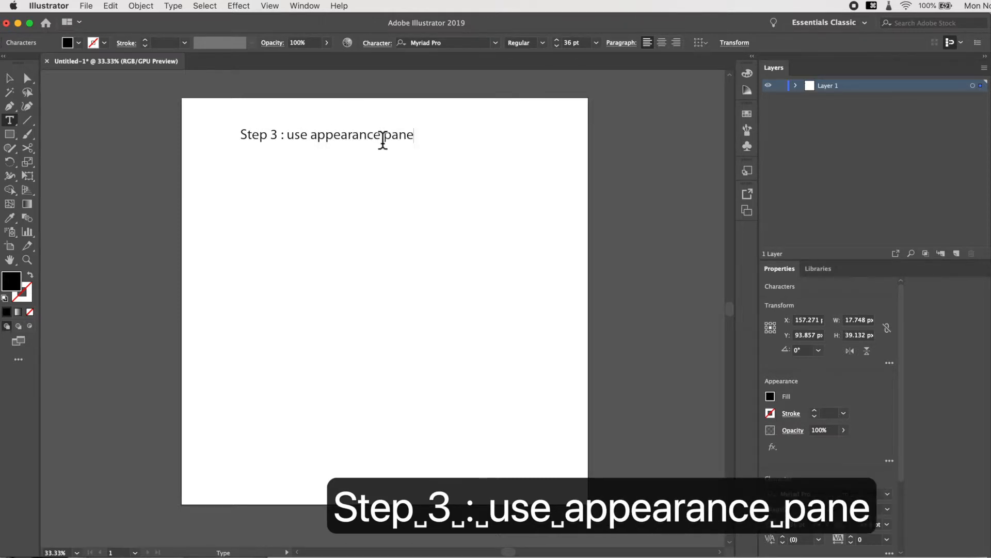
text(l)
key(Escape)
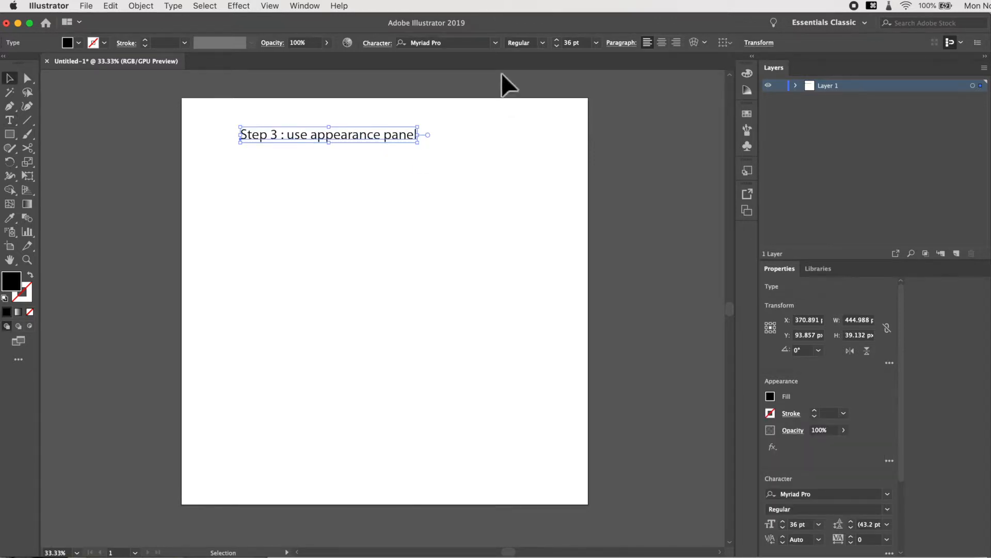
Show the Appearance panel and move it off the artboard, beside its upper edge.
click(307, 5)
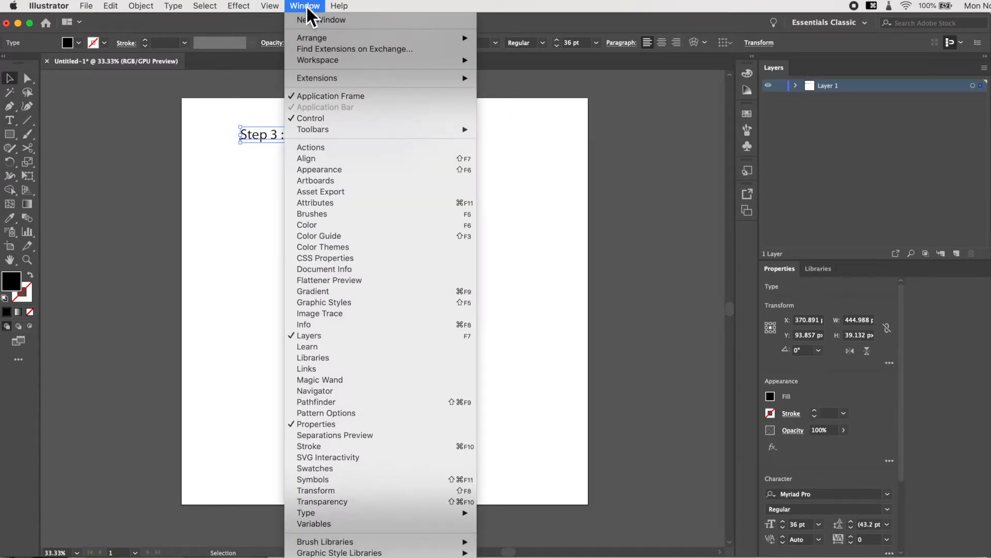
click(337, 171)
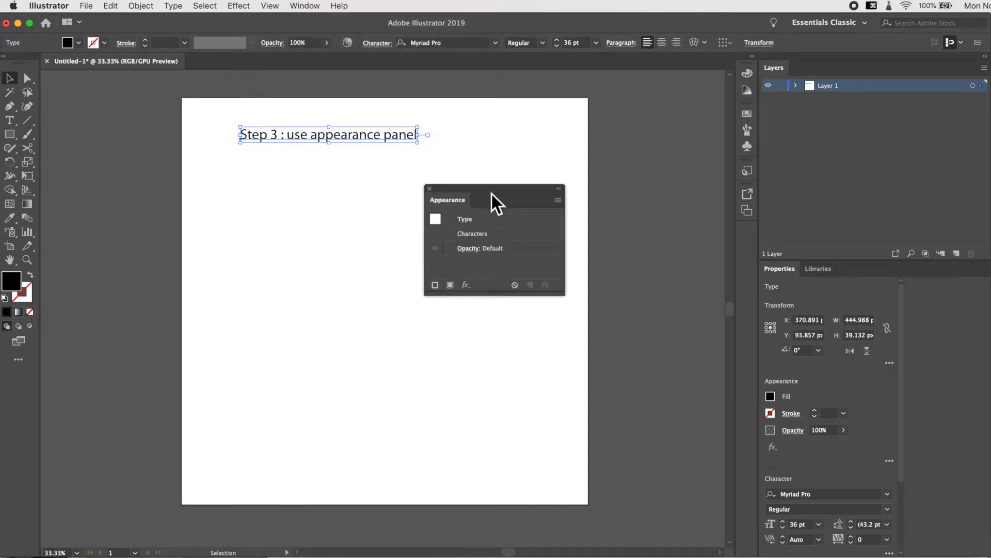
drag(507, 193, 705, 132)
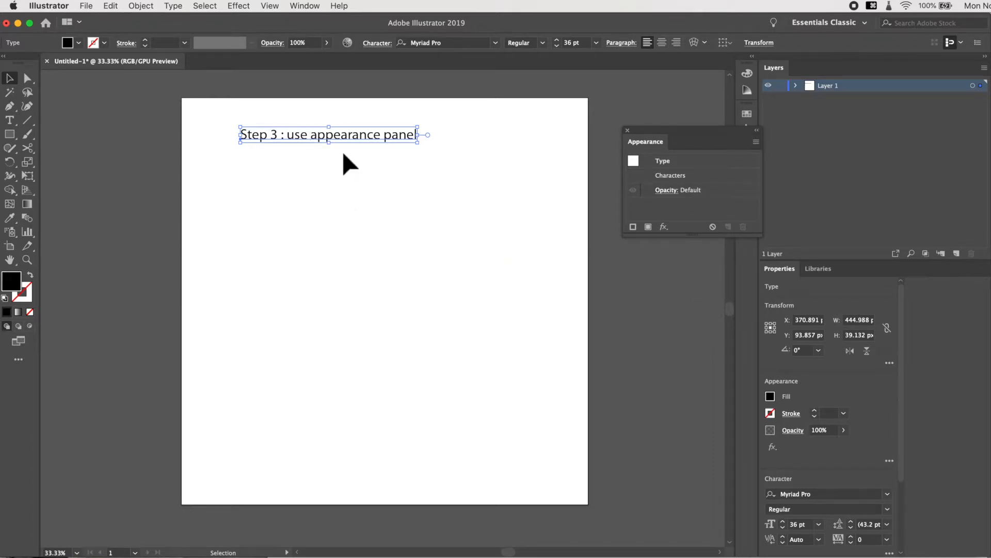
Replace the heading text with "Step 4 : add a fill color".
double_click(369, 136)
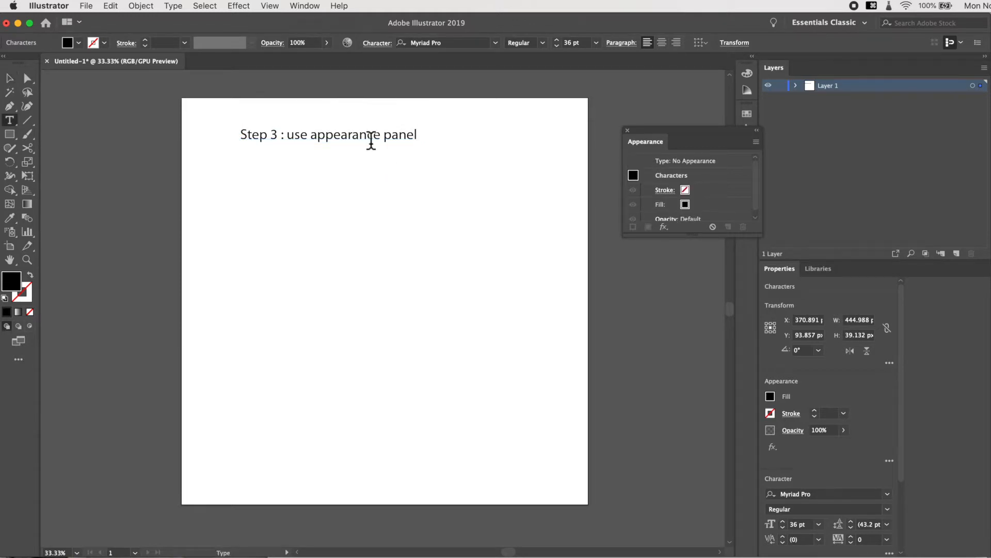
double_click(370, 135)
key(super+a)
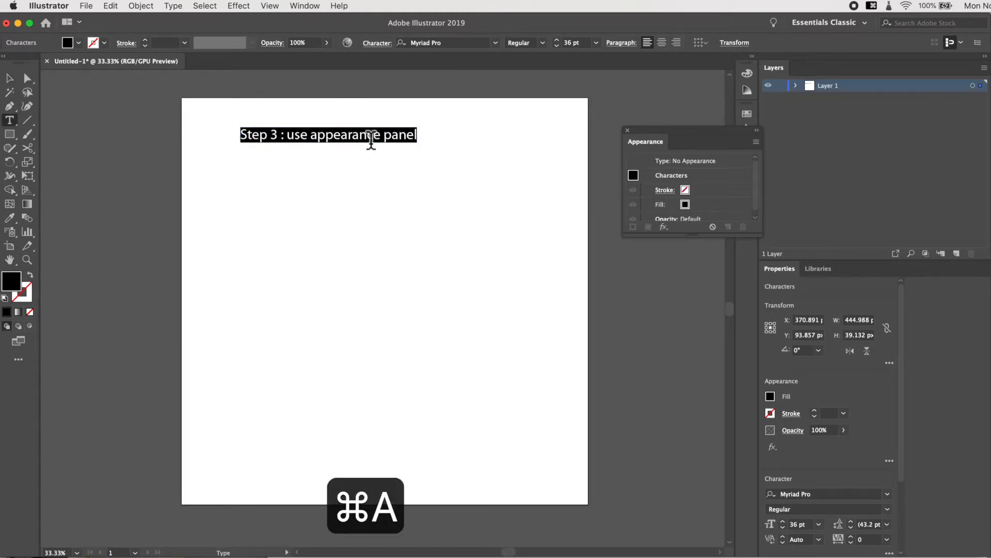
text(Step 4 : add )
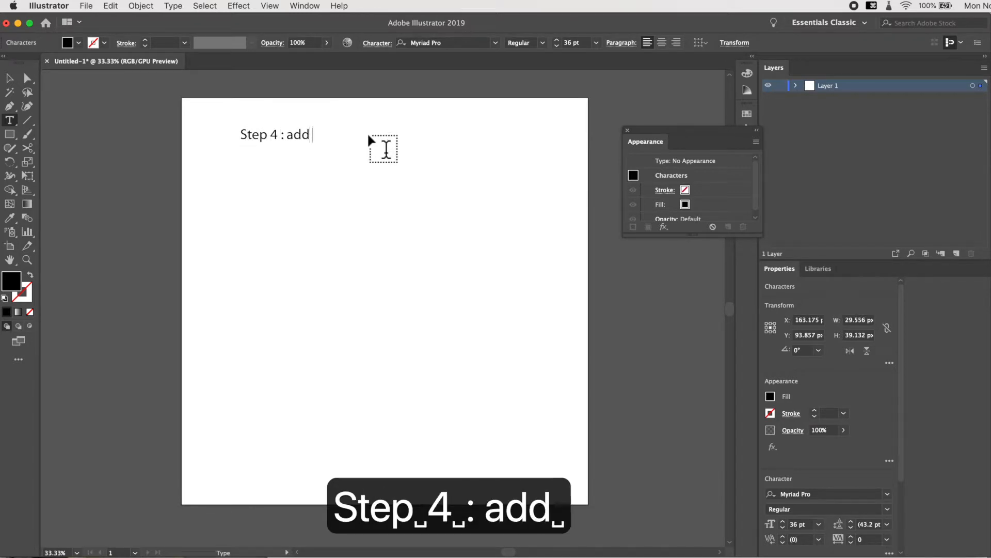
text(a fill )
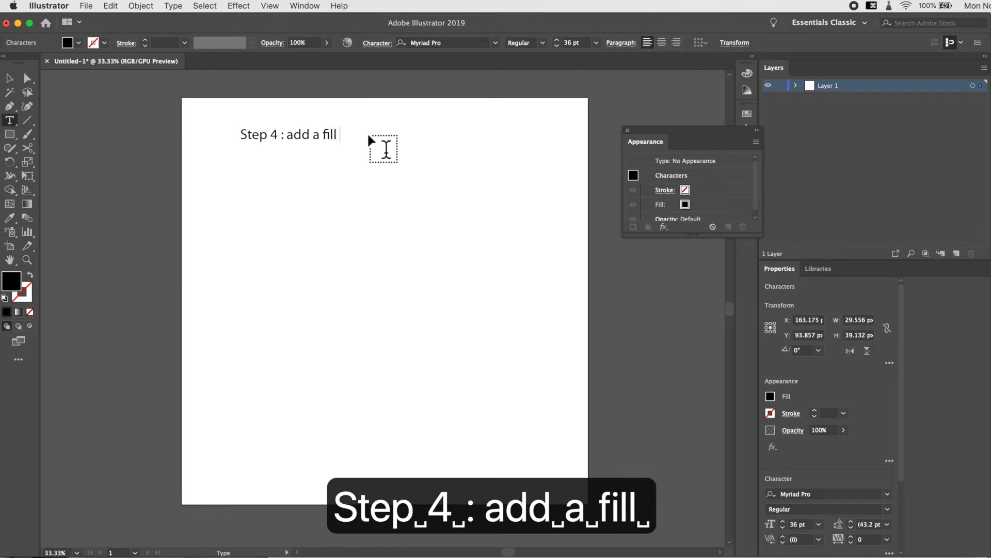
text(color)
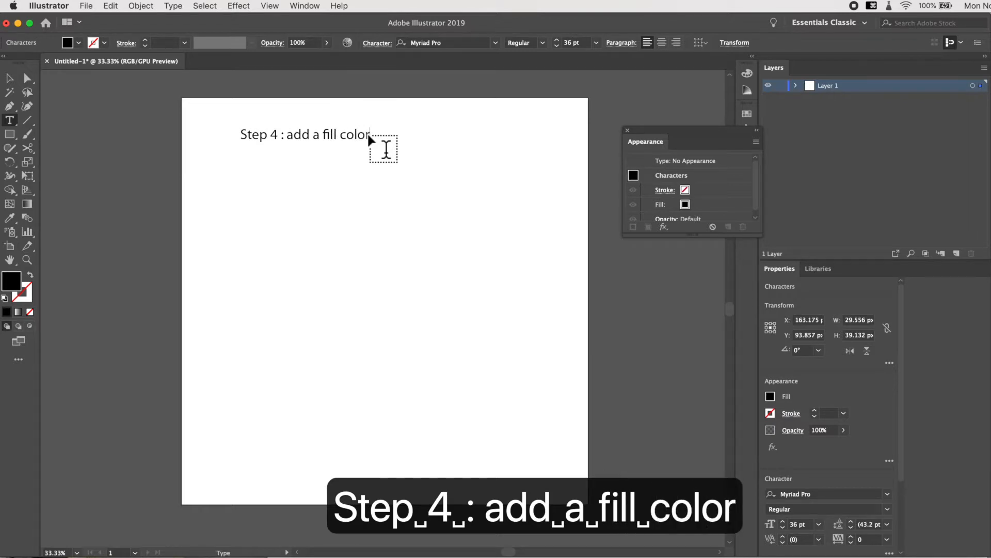
key(Escape)
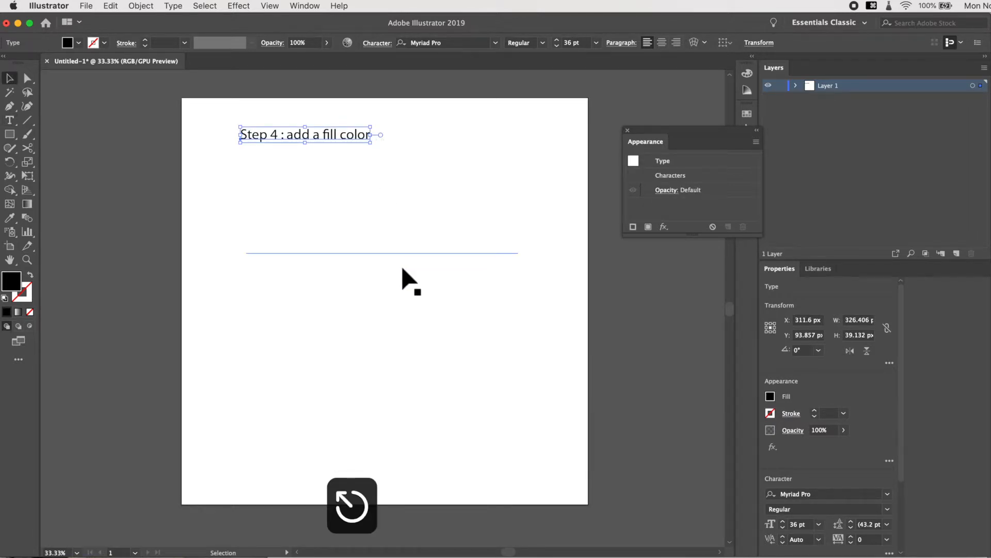
Add a new fill to the "Hello World" text through the Appearance panel.
click(381, 252)
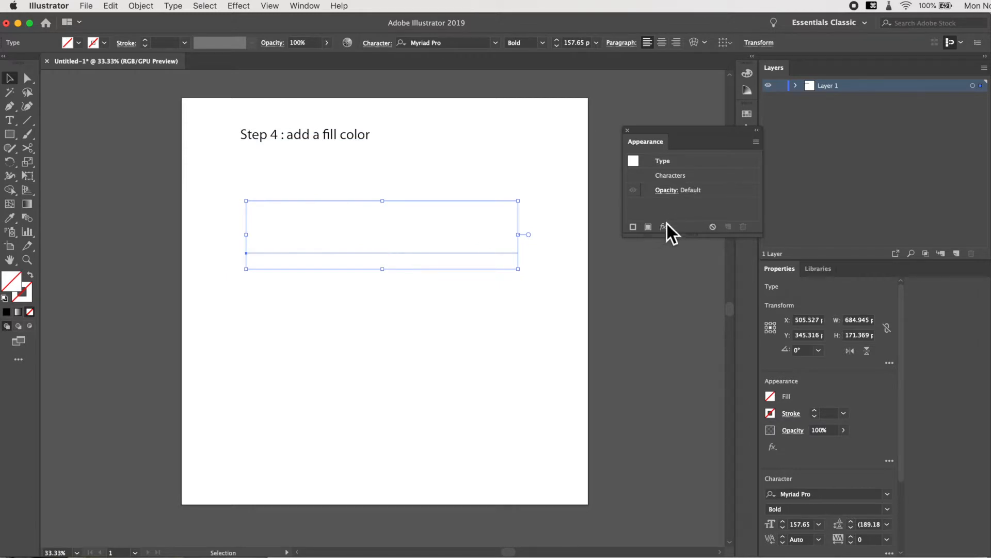
click(650, 231)
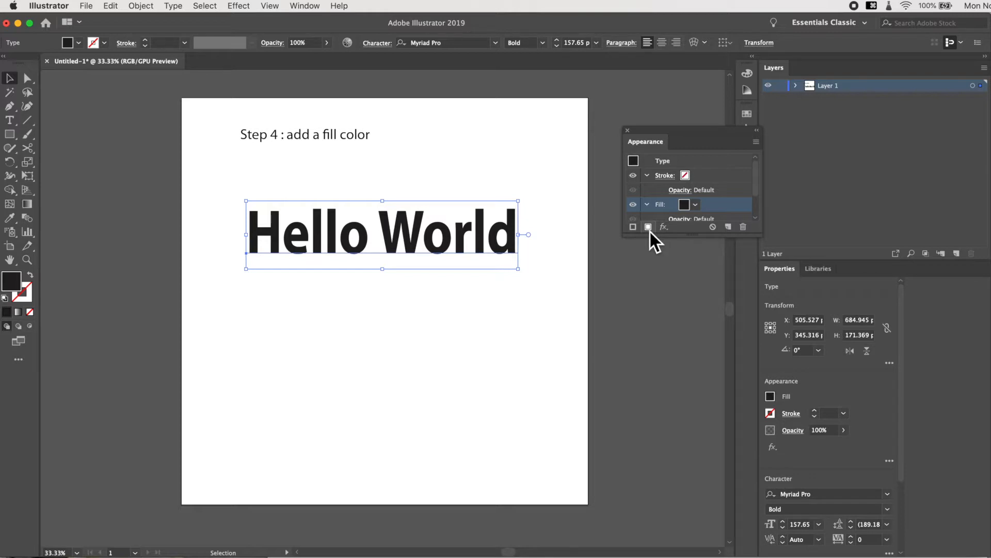
Replace the heading text with "Step 5 : select a gradient".
double_click(318, 133)
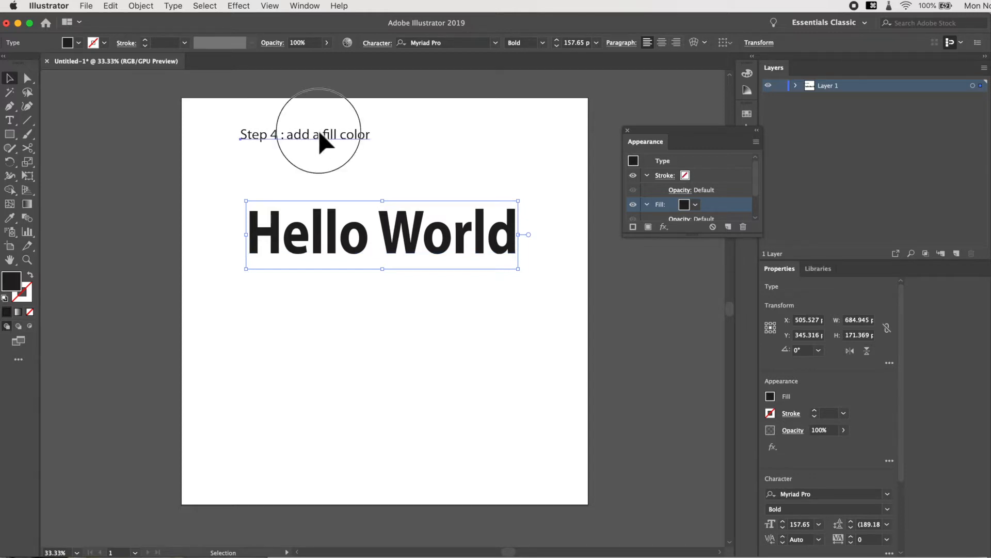
double_click(319, 133)
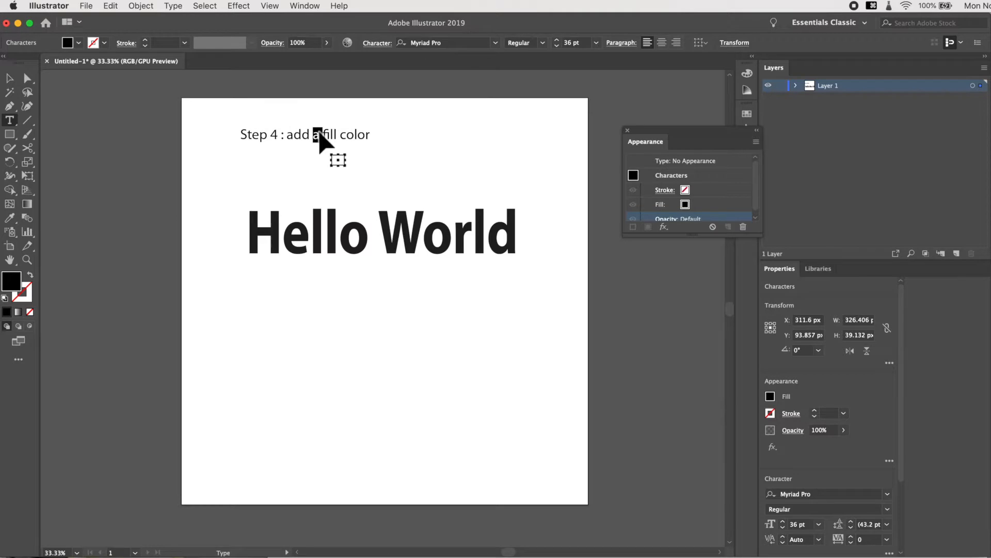
key(super+a)
text(Ste)
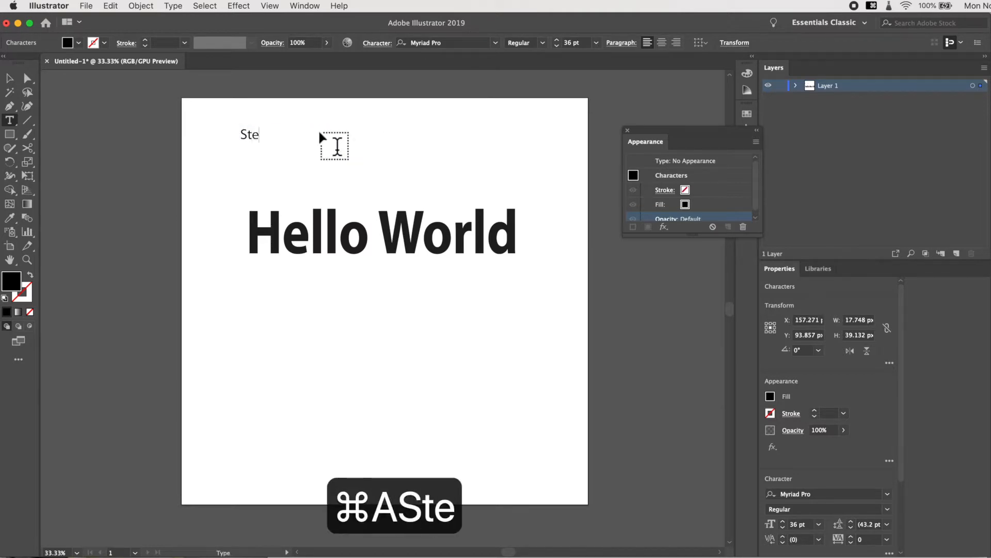
text(p 5 :)
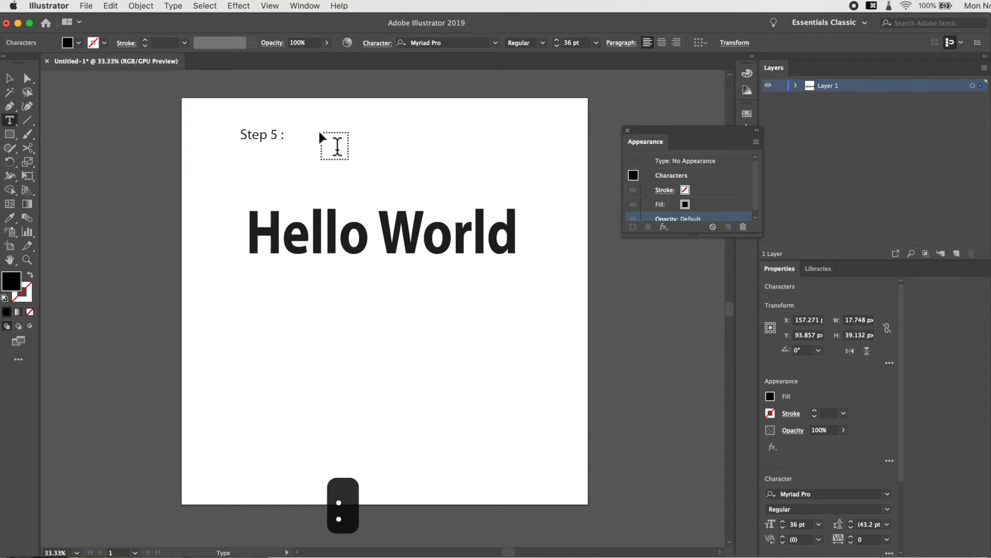
text( select a grad)
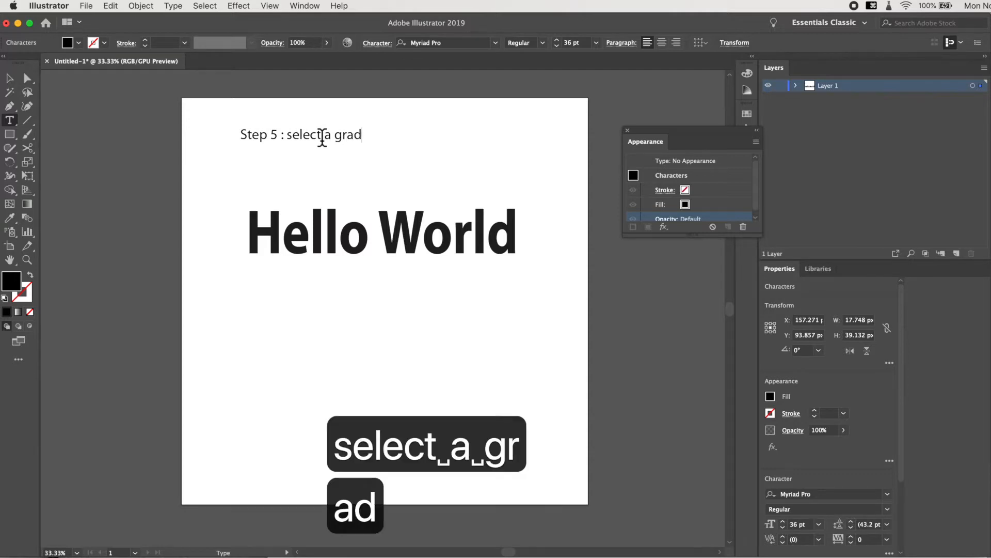
text(ient)
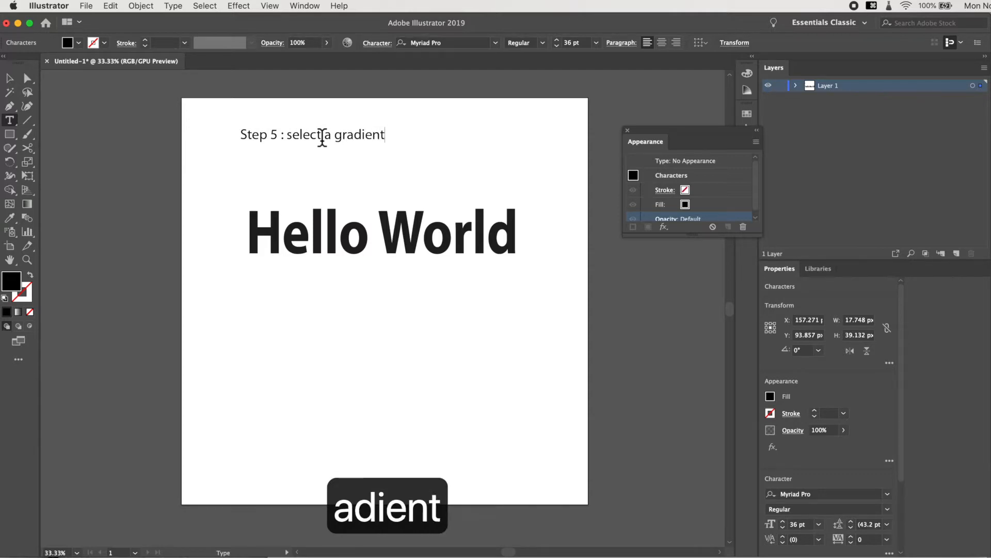
key(Escape)
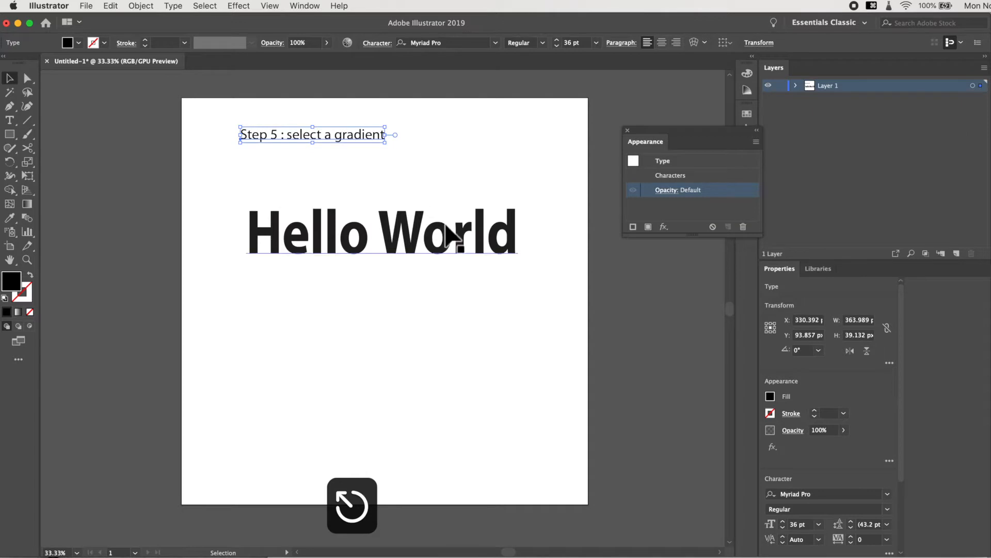
Enlarge the Appearance panel and set the fill of the "Hello World" text to the white-to-black linear gradient swatch.
click(455, 233)
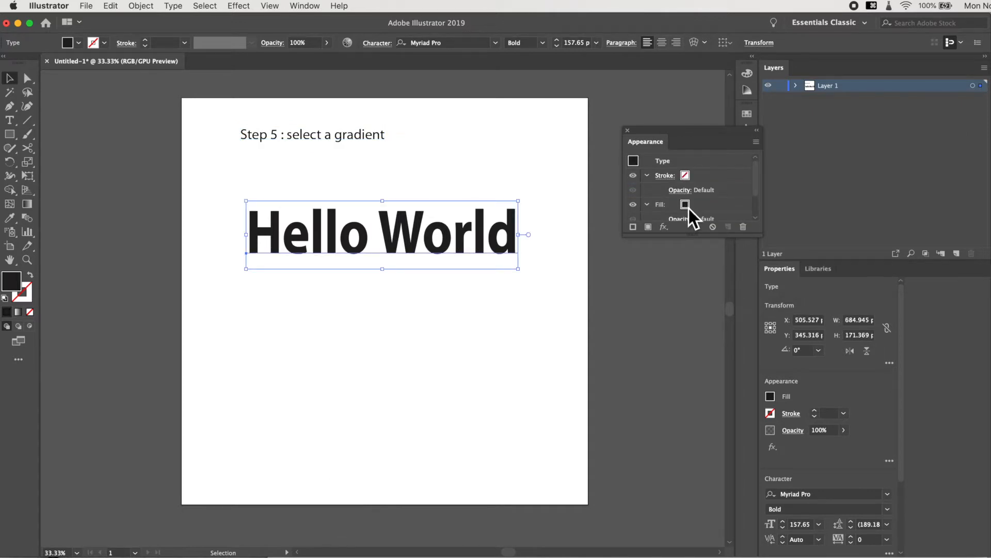
drag(762, 242, 790, 300)
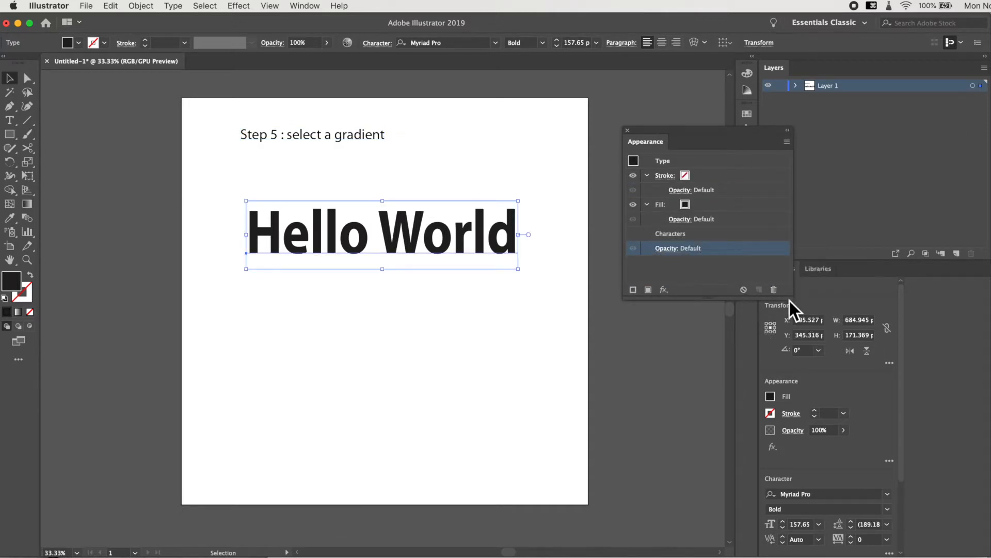
click(691, 209)
click(696, 205)
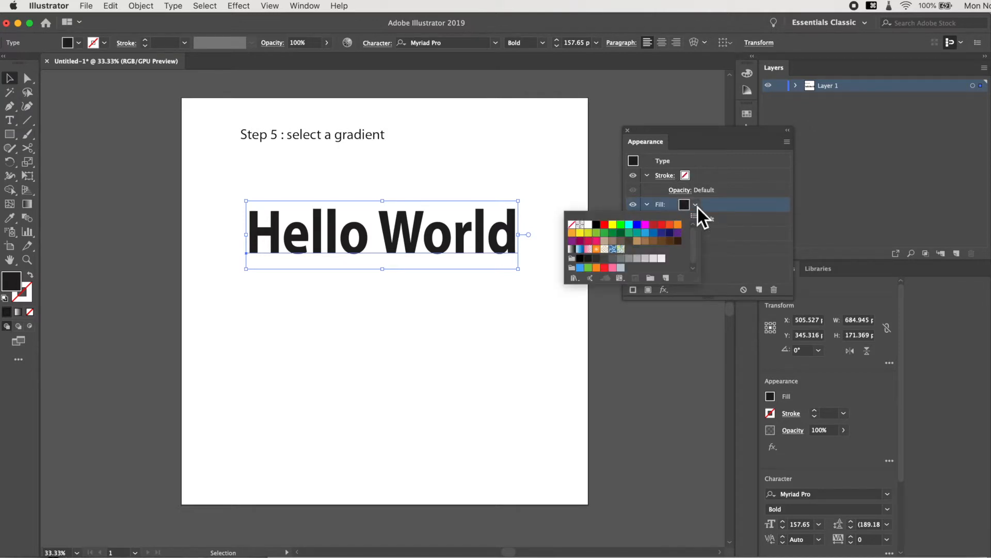
click(576, 253)
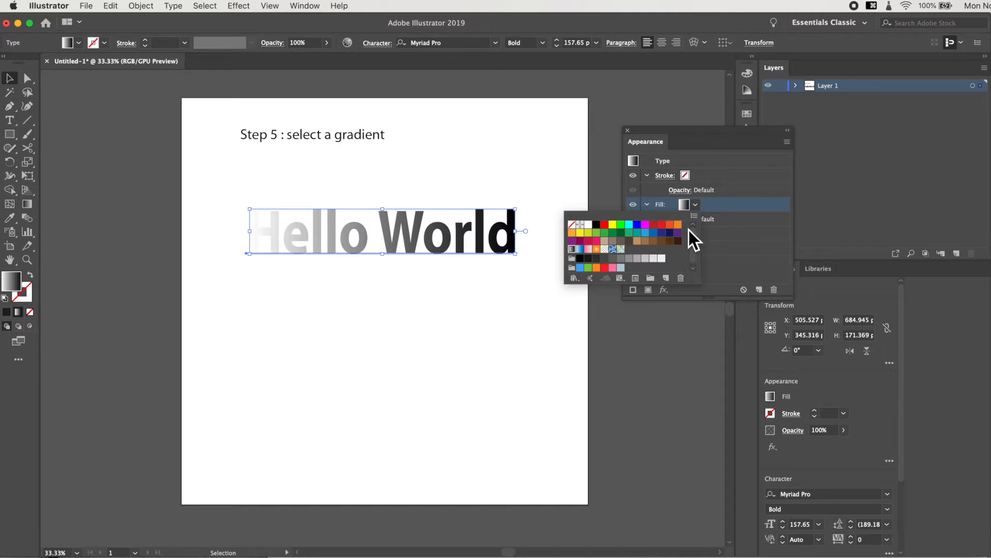
click(596, 187)
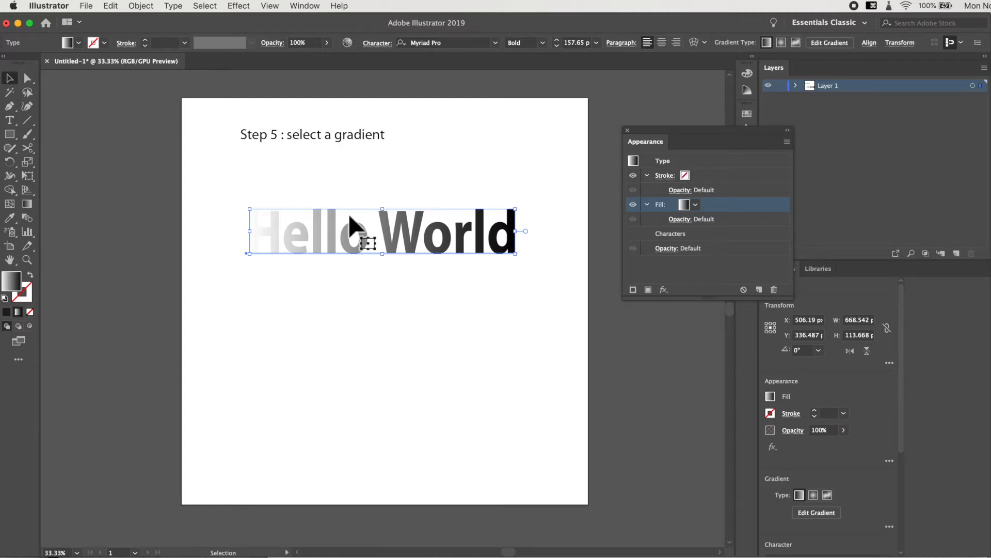
Replace the heading text with "Step 6 : open gradient panel".
double_click(306, 138)
triple_click(306, 138)
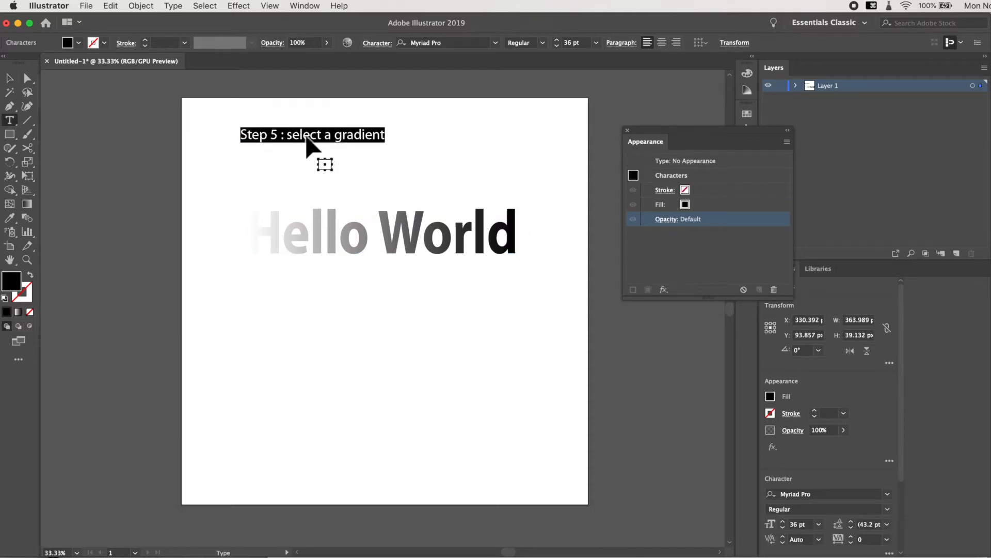
text(Ste)
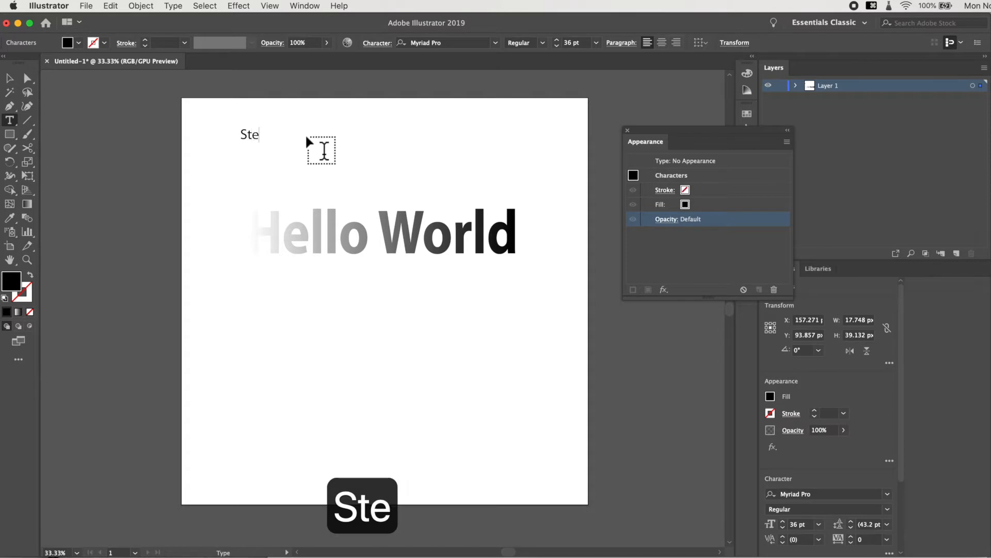
text(p 6 : )
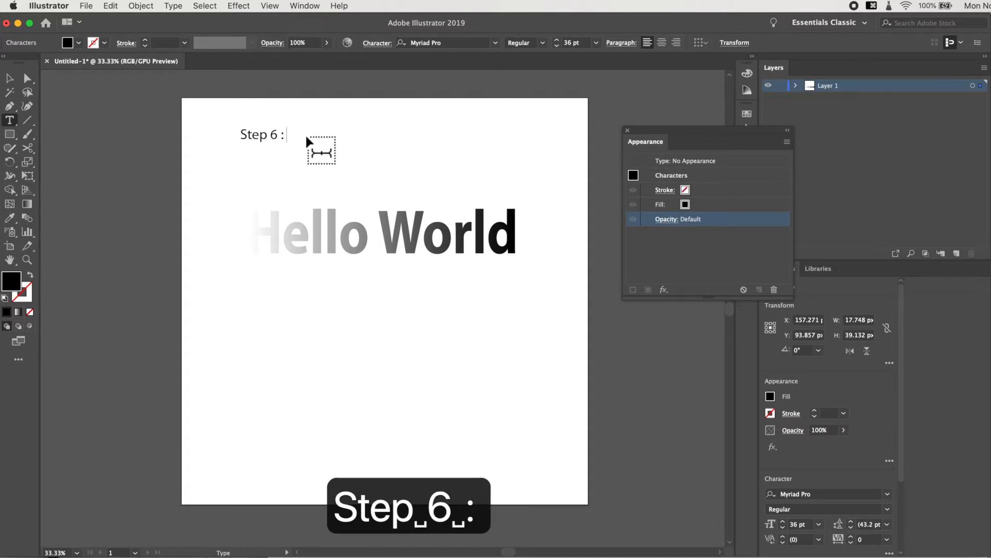
text(op)
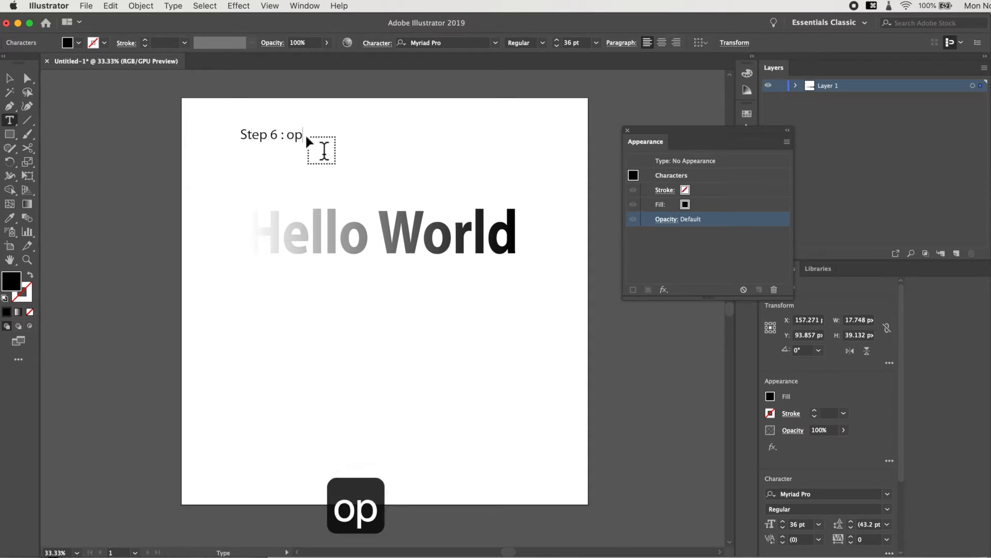
text(en gradie)
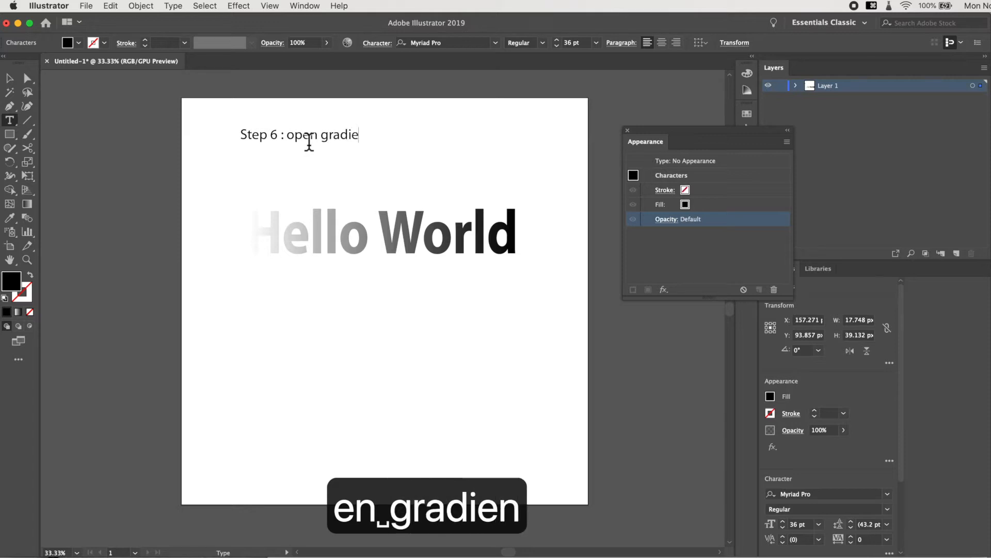
text(nt panel)
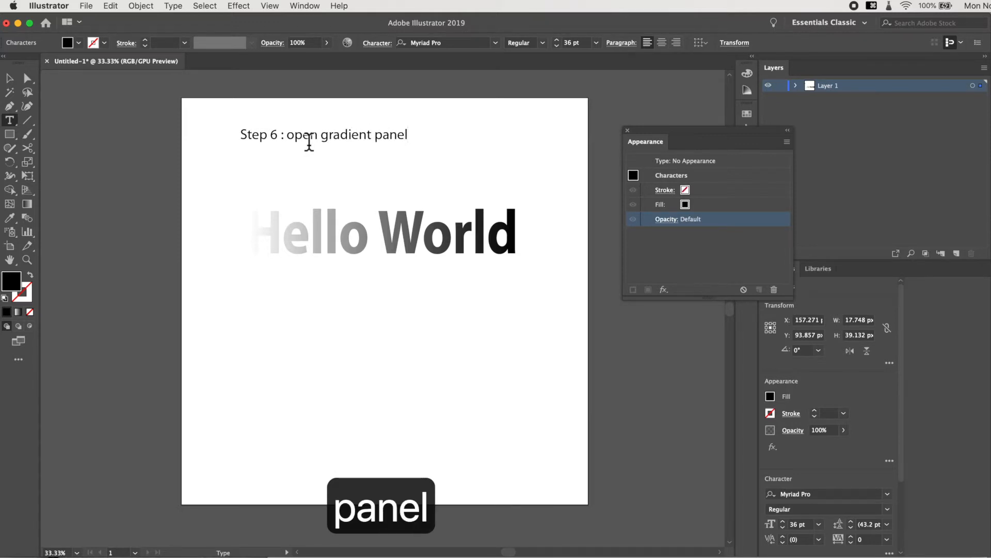
key(Escape)
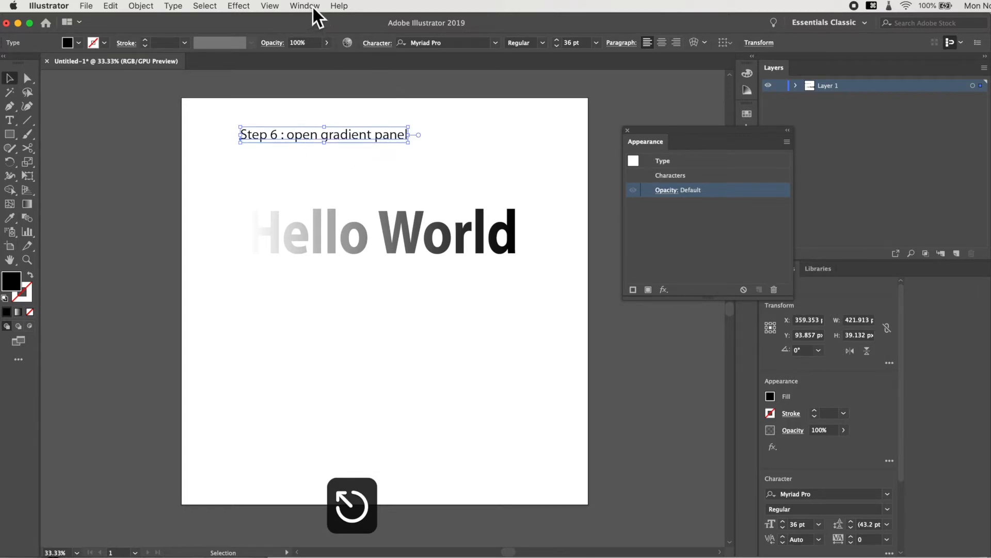
Show the Gradient panel.
click(313, 7)
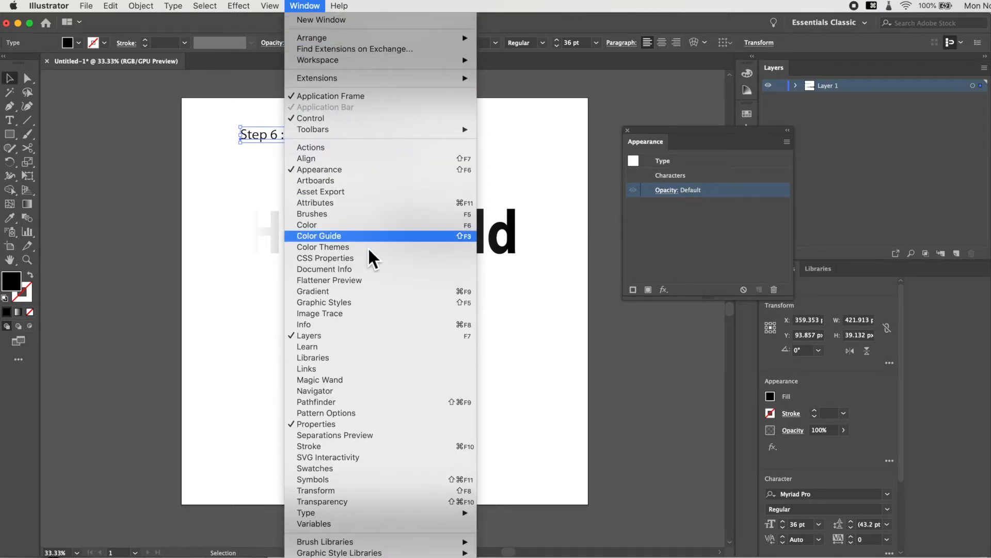
click(373, 292)
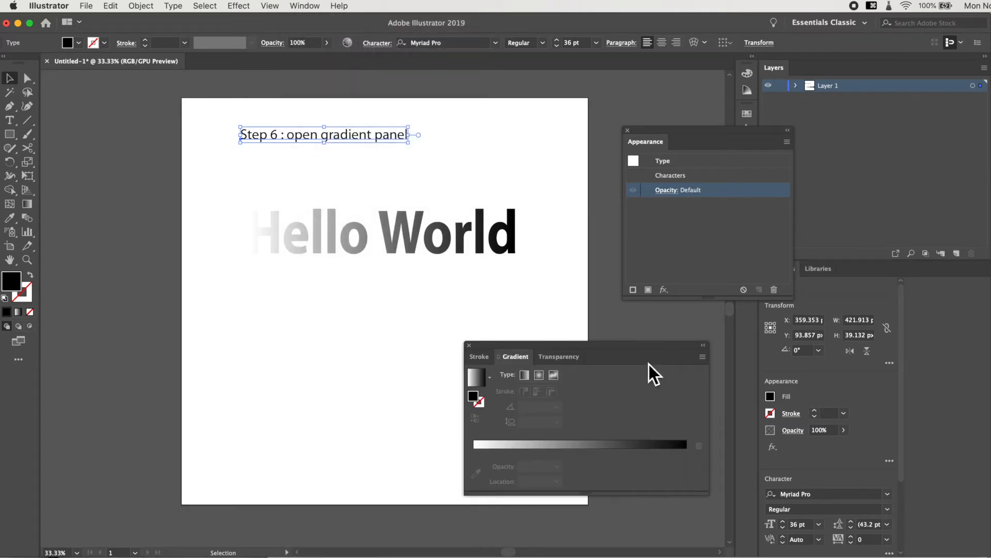
Set the start stop of the "Hello World" text's gradient to red and its end stop to blue.
click(491, 227)
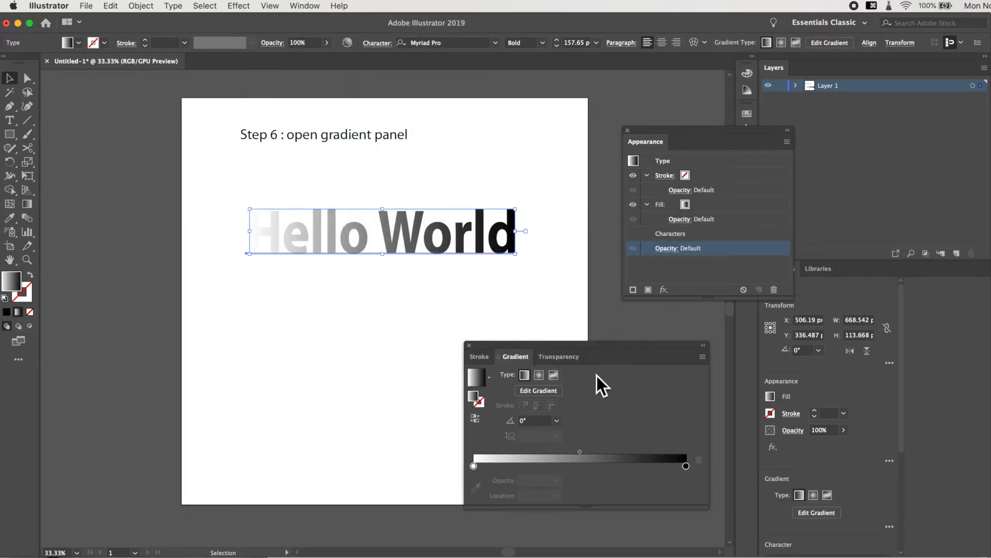
double_click(475, 467)
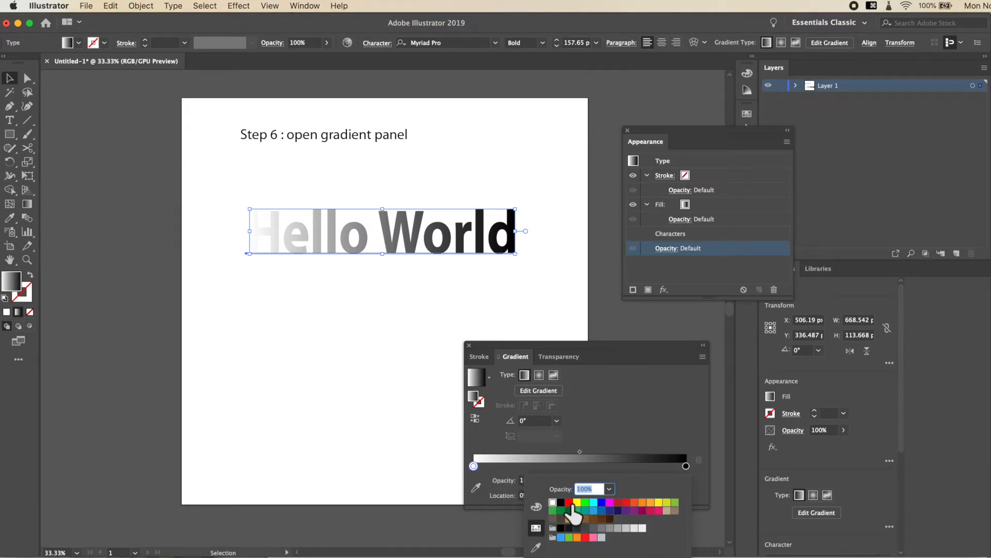
click(568, 502)
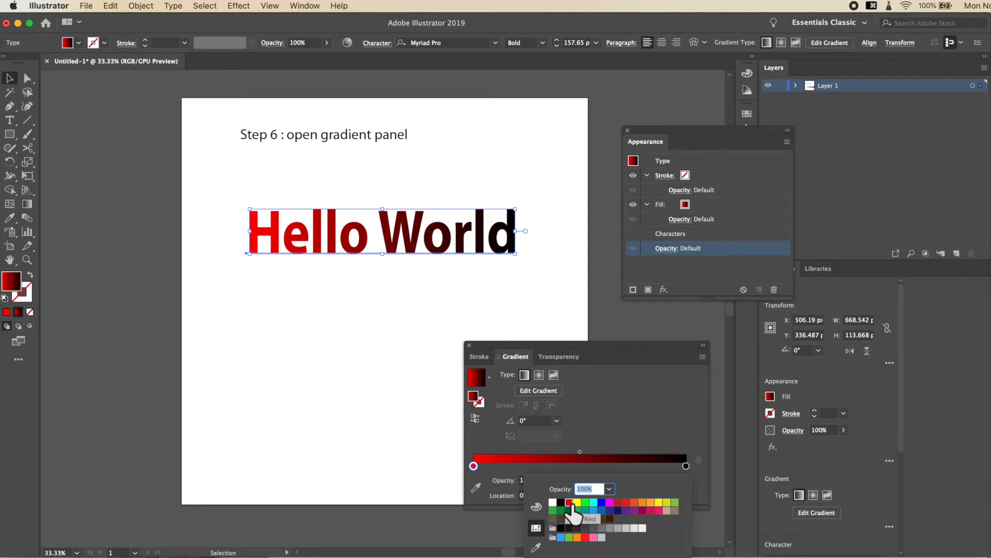
double_click(690, 472)
click(601, 502)
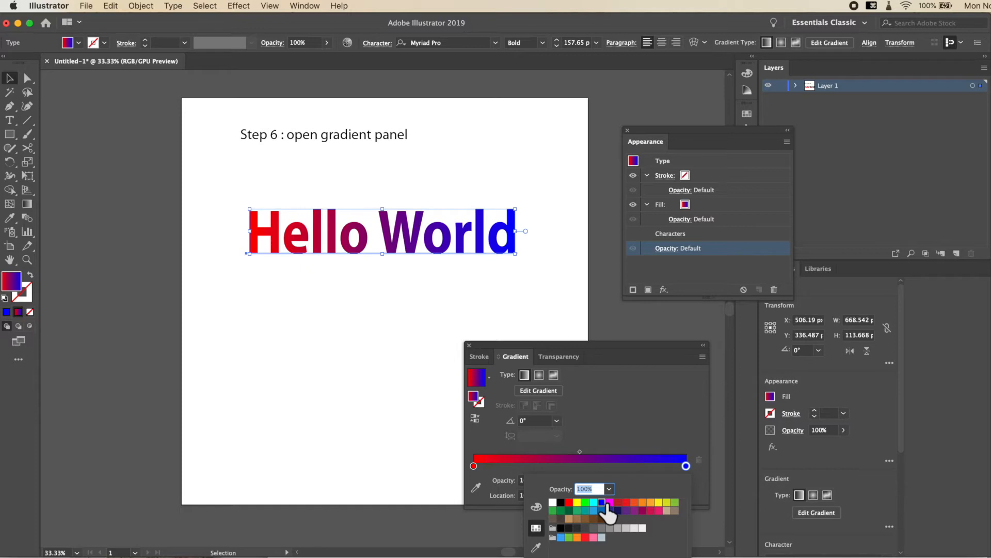
click(700, 480)
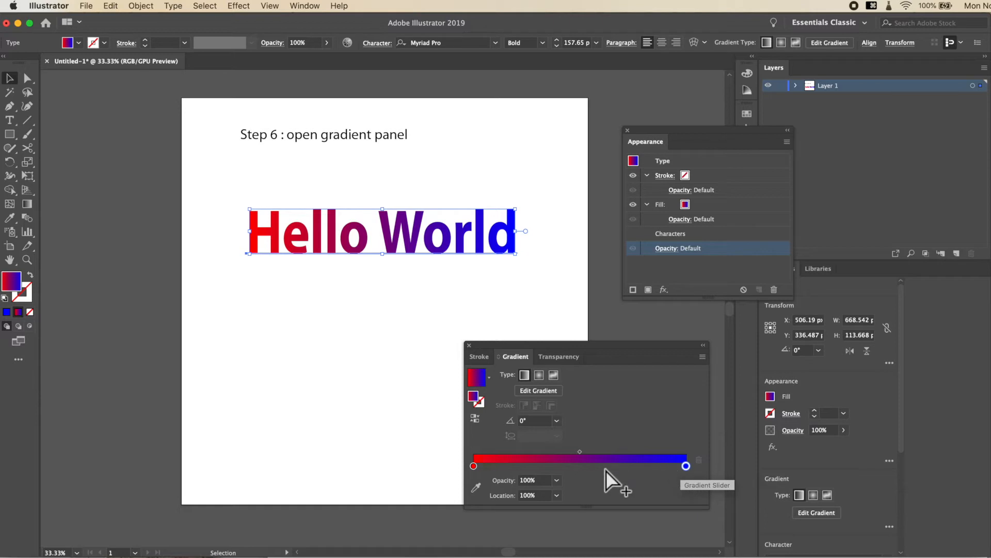
Add a yellow color stop at about 50% of the "Hello World" text's red-to-blue gradient.
click(582, 467)
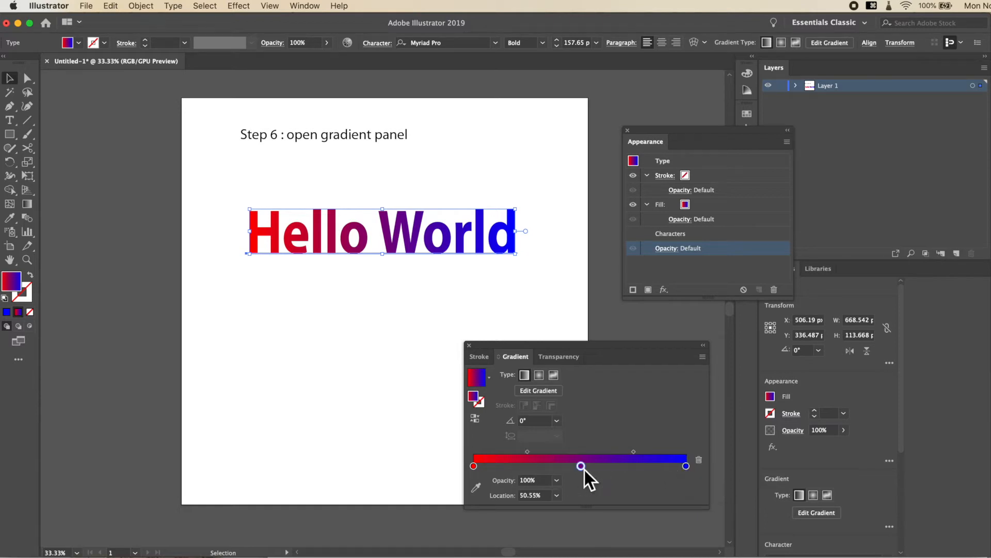
double_click(585, 469)
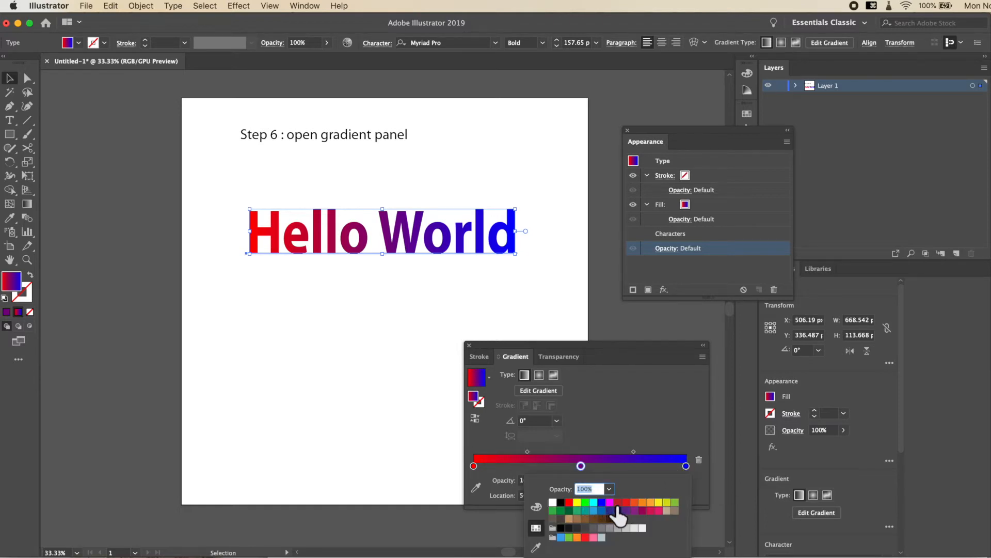
click(659, 502)
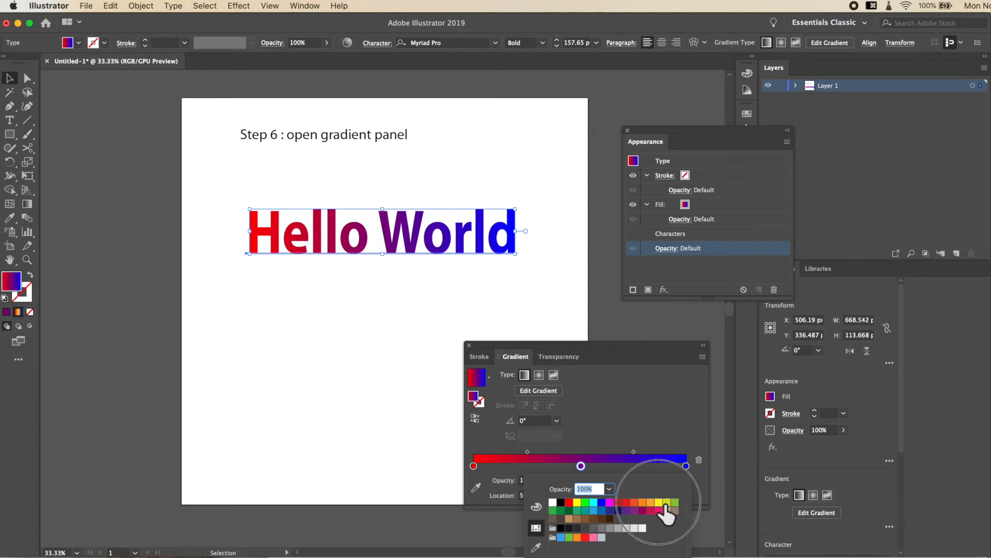
click(651, 474)
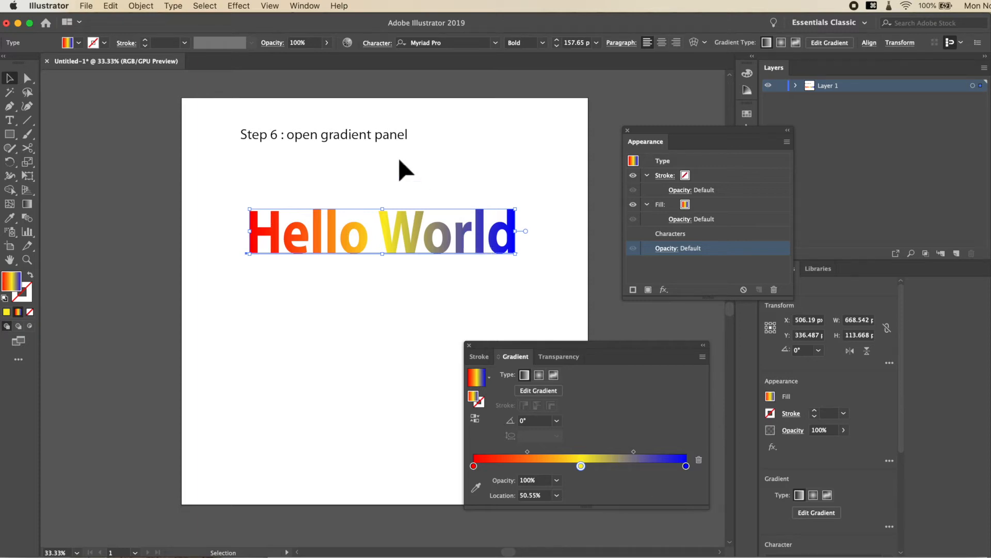
Replace the heading text with "Step 7 : edit gradient".
double_click(378, 138)
key(super+a)
text(Step 7)
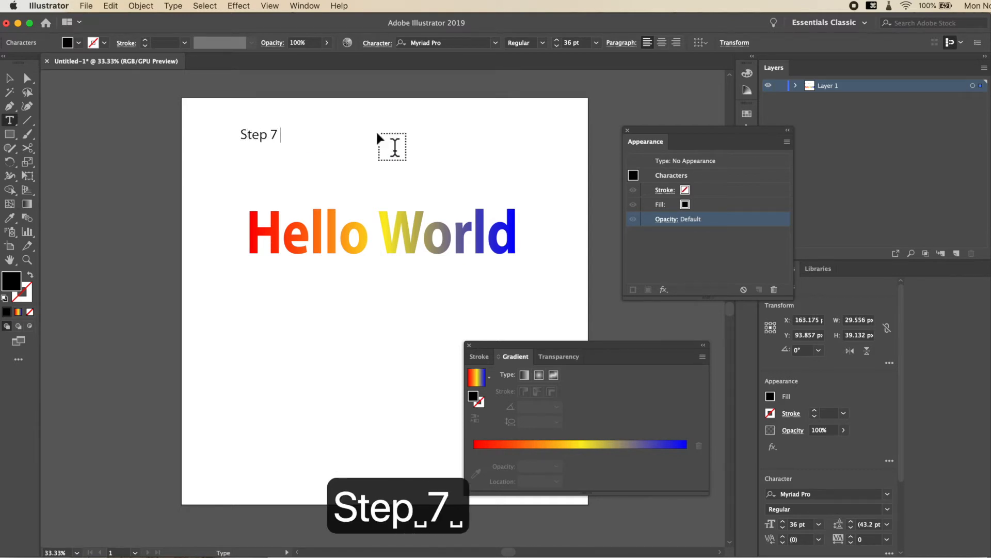
text( : ed)
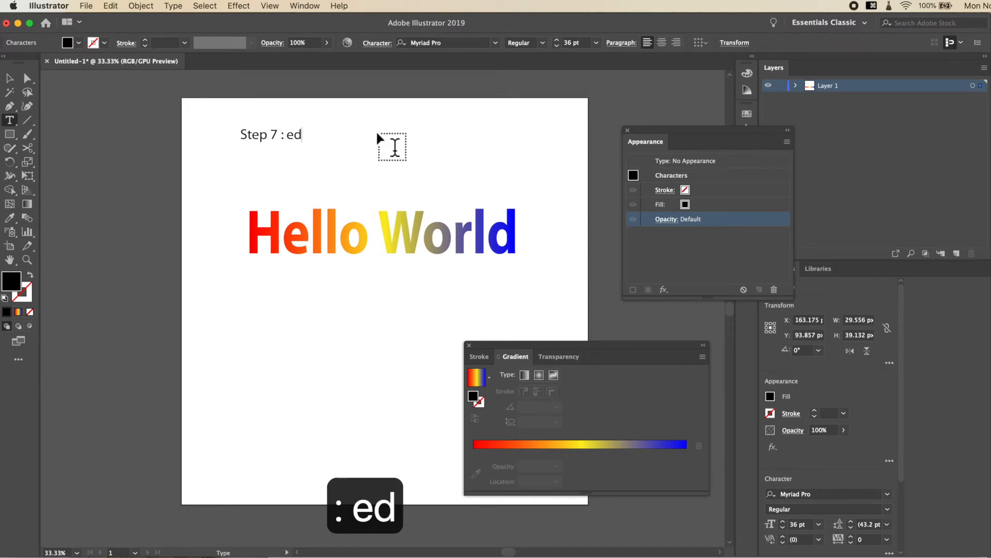
text(it gradient)
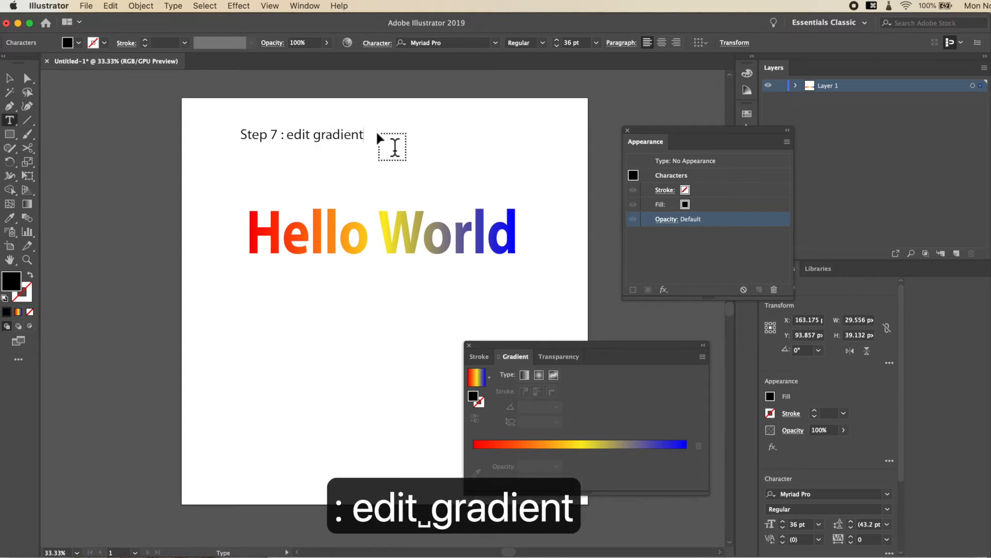
key(Escape)
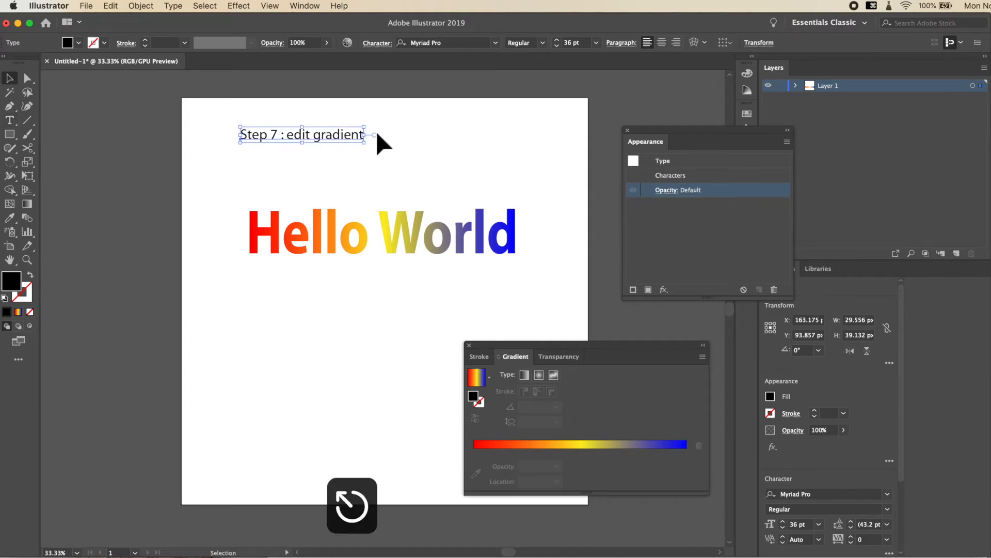
Shorten the "Hello World" gradient on the artboard so its blue end meets the last letter, and move the Gradient panel off the artboard.
click(379, 225)
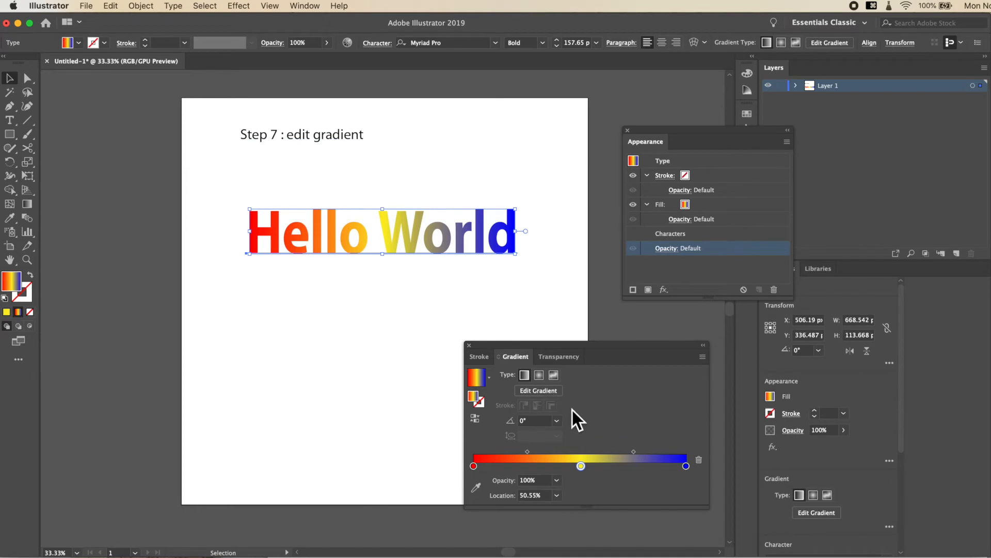
click(553, 396)
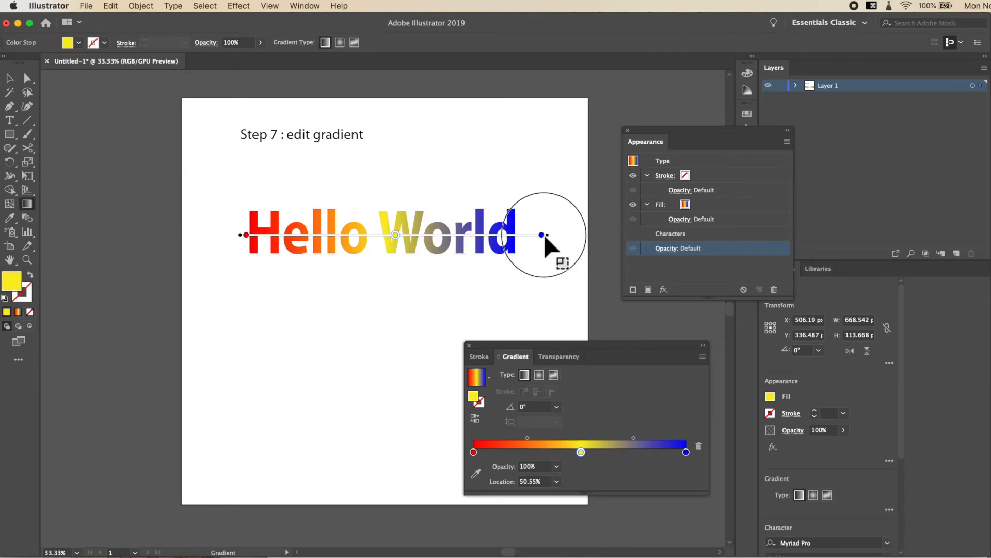
drag(543, 236, 520, 241)
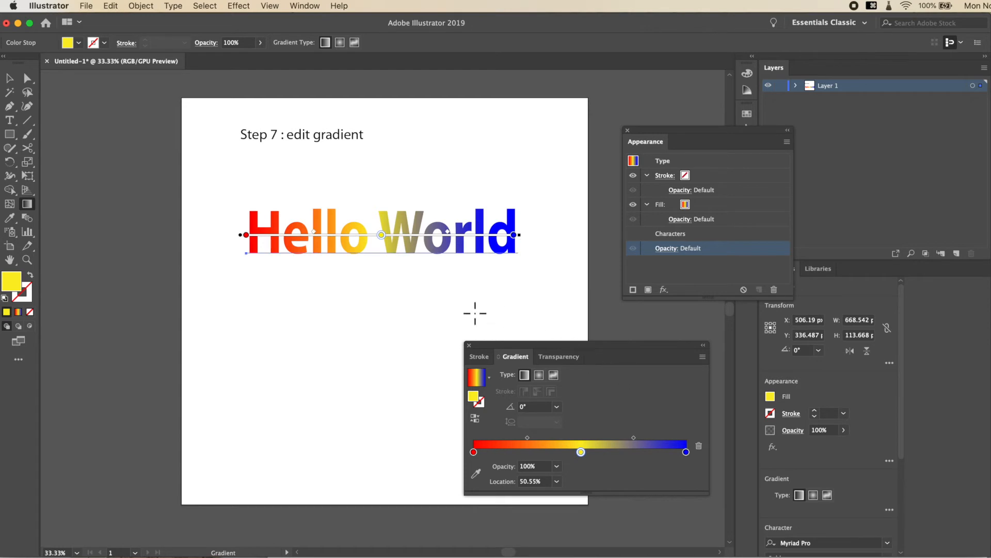
drag(553, 346, 687, 349)
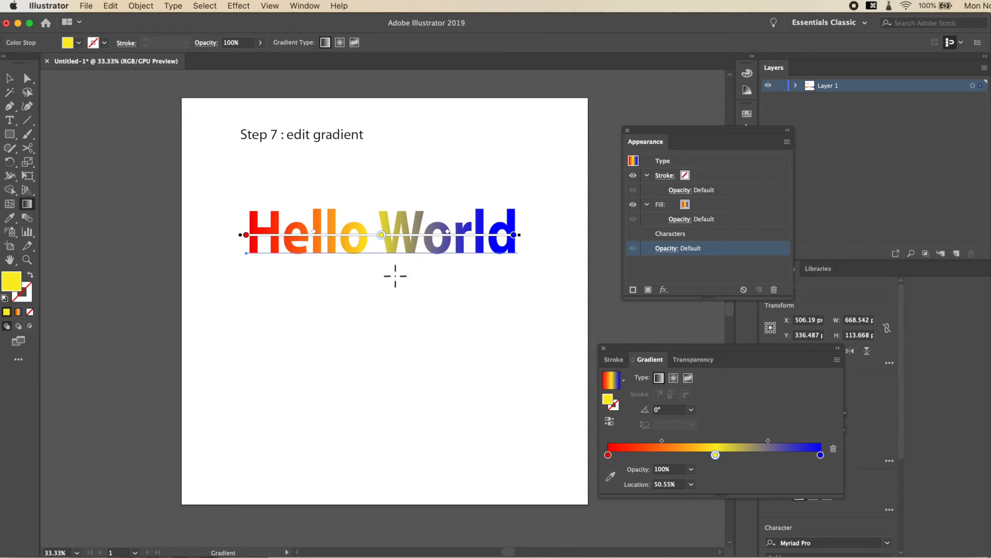
key(v)
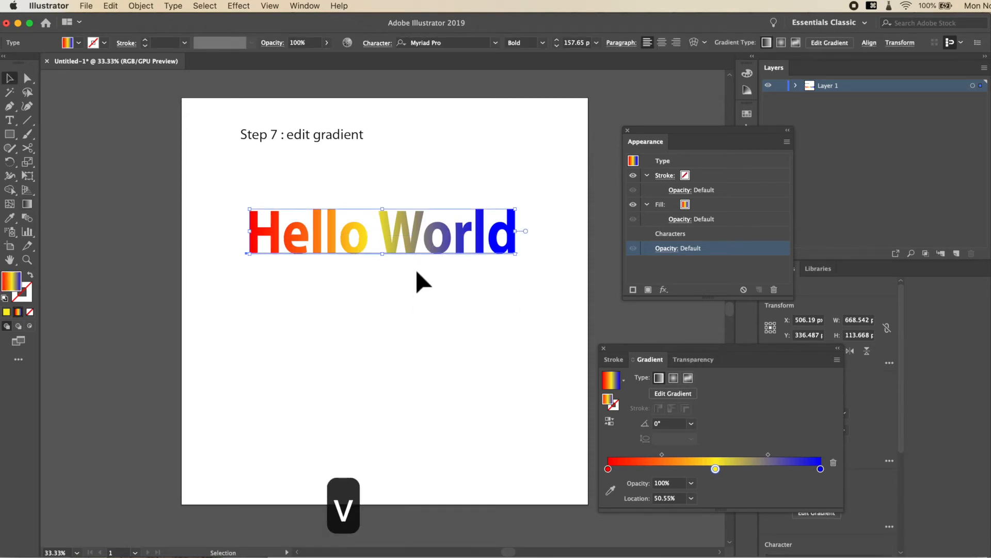
Duplicate the "Hello World" text and place the copy just below the original.
key(super+c)
key(super+v)
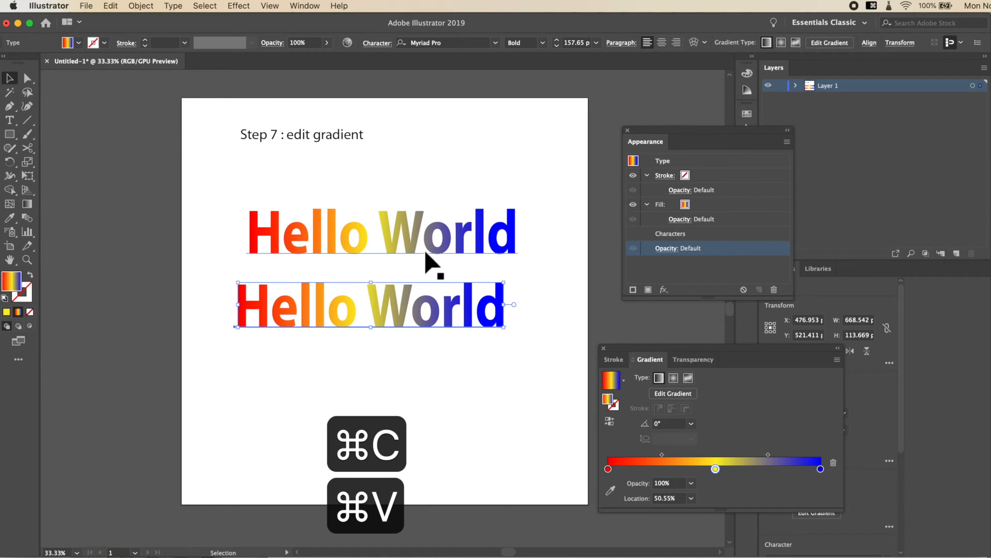
drag(469, 315, 476, 307)
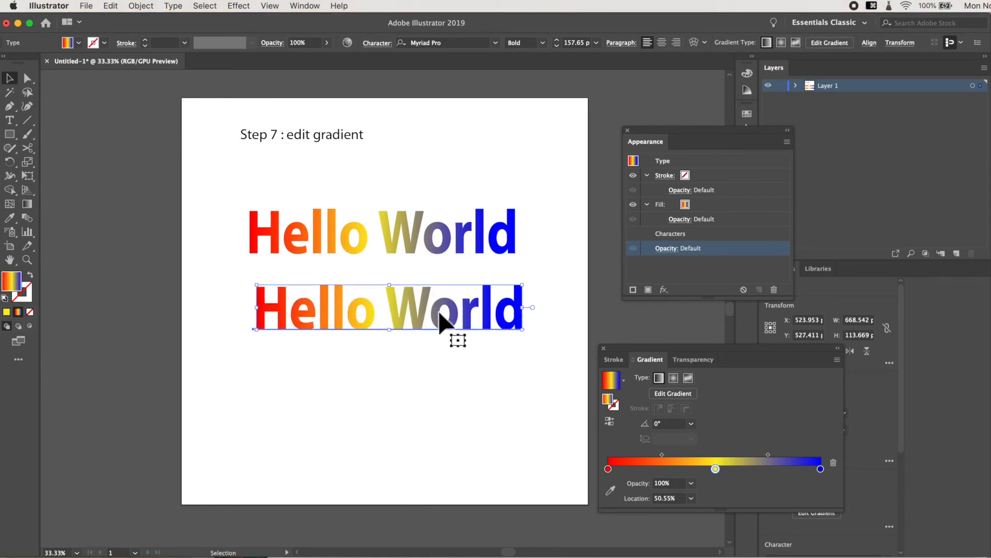
Change the wording of the lower text copy to "Hello Sun".
double_click(442, 316)
key(BackSpace)
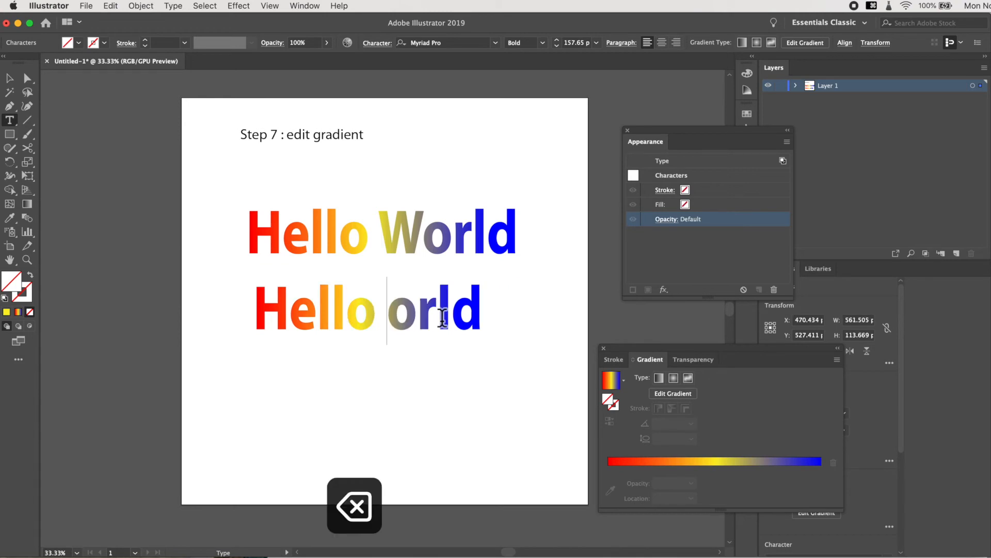
text(Sun)
key(Delete)
key(Delete)
key(Delete)
key(Delete)
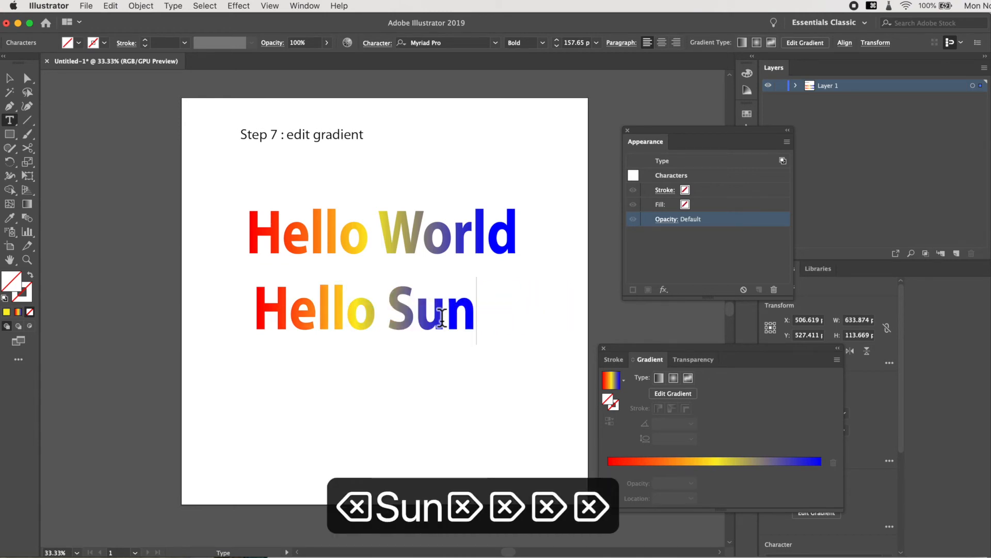
key(Escape)
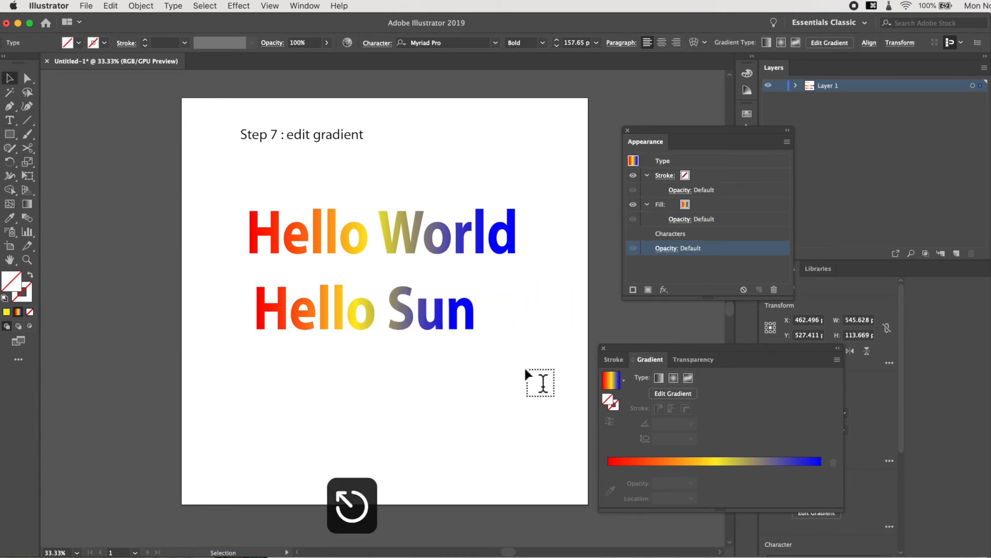
Rotate the "Hello Sun" gradient to about 88.7° and fit it to the letter height, with red at the baseline and blue on top.
click(690, 398)
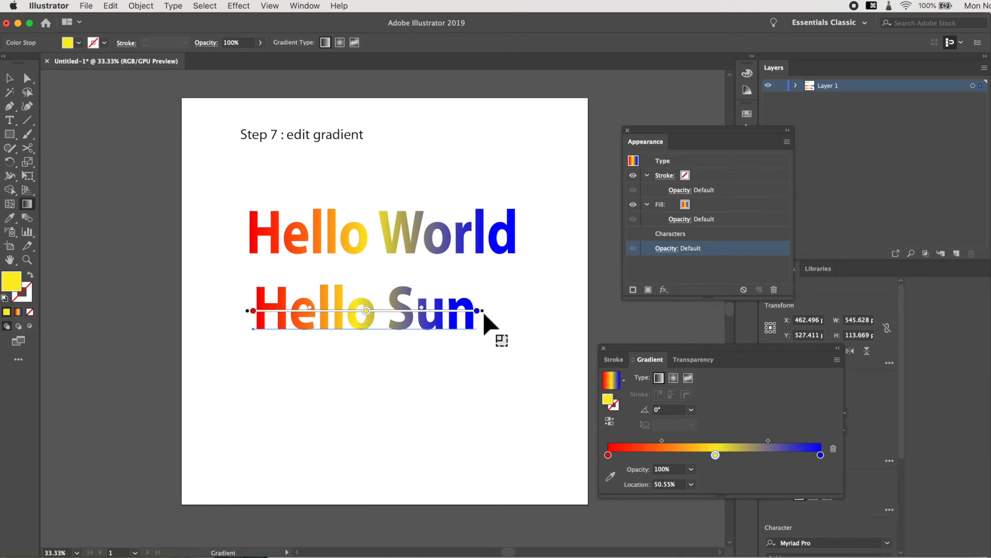
mouse_move(488, 310)
mouse_down()
mouse_move(387, 168)
mouse_move(338, 196)
mouse_move(251, 183)
mouse_move(261, 188)
mouse_up()
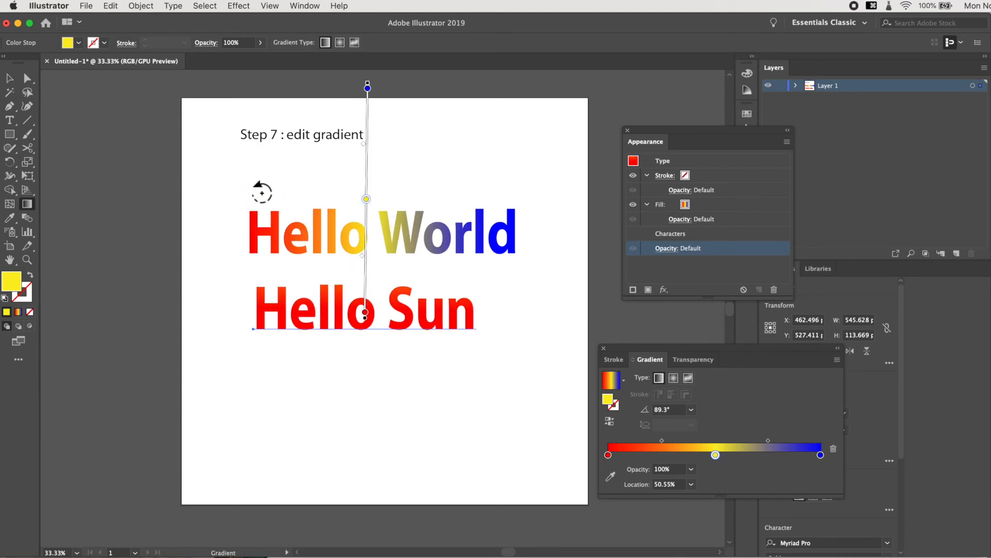
drag(368, 318, 364, 330)
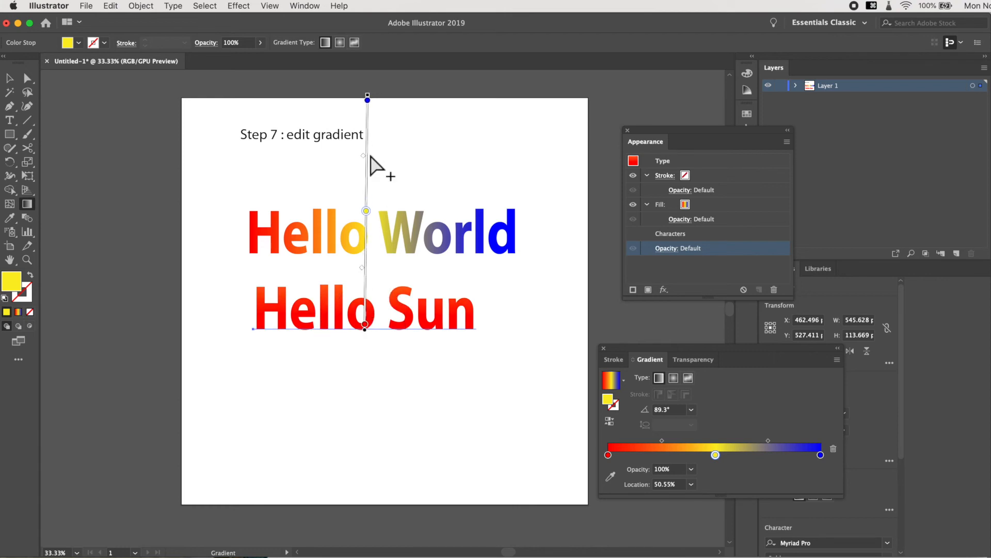
drag(368, 99, 376, 285)
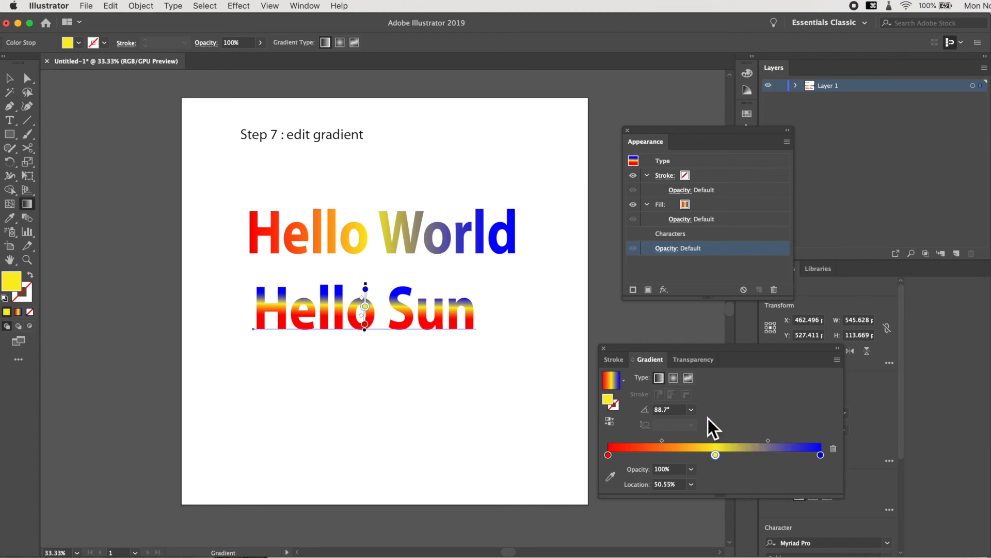
click(9, 78)
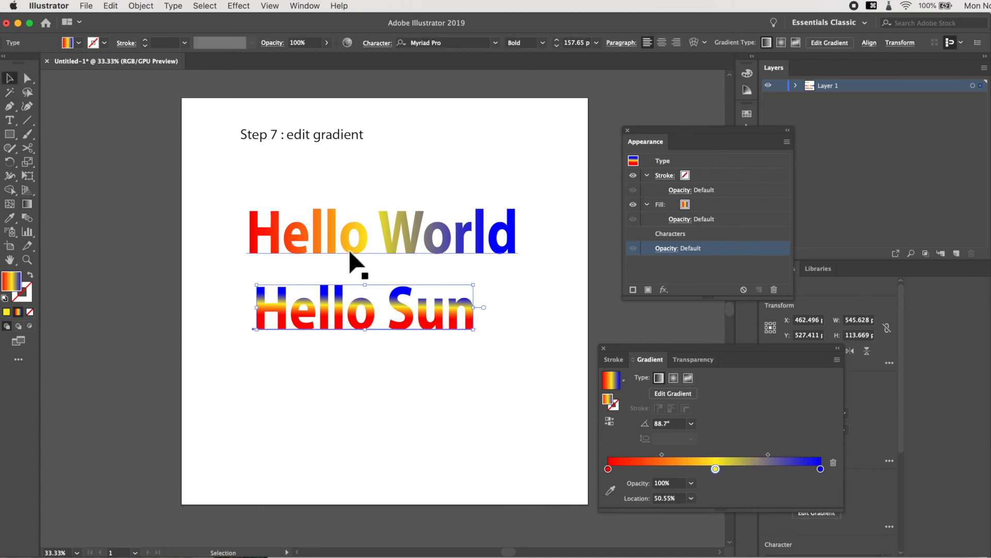
click(358, 235)
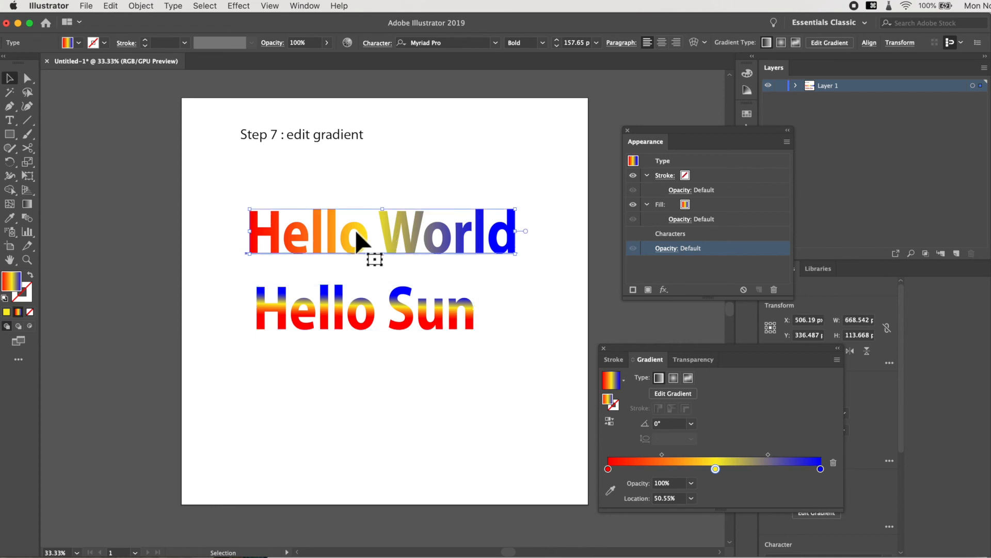
Replace the "Hello Sun" text with two lines reading "Thank you" and "For Watching".
double_click(414, 321)
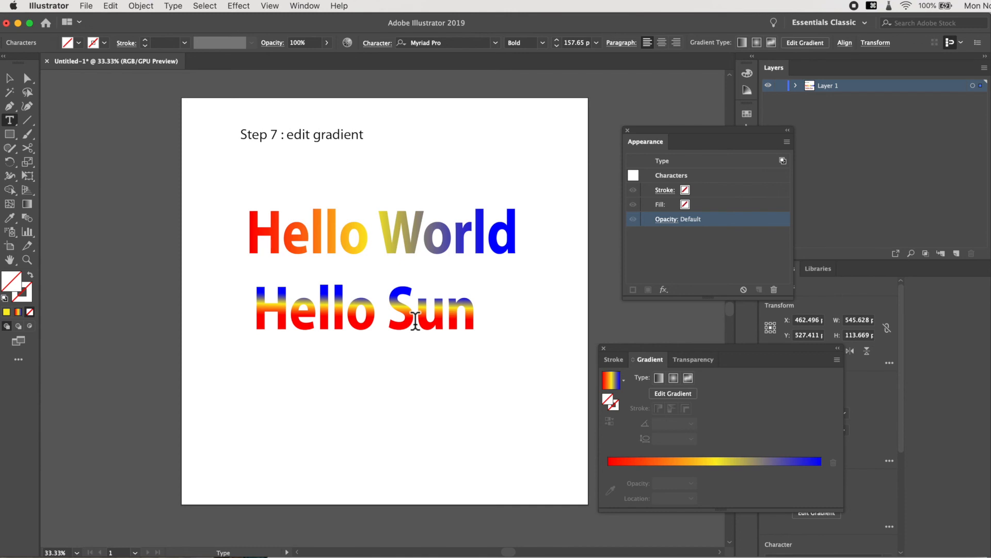
key(BackSpace)
key(BackSpace)
key(BackSpace)
key(BackSpace)
key(BackSpace)
key(BackSpace)
key(BackSpace)
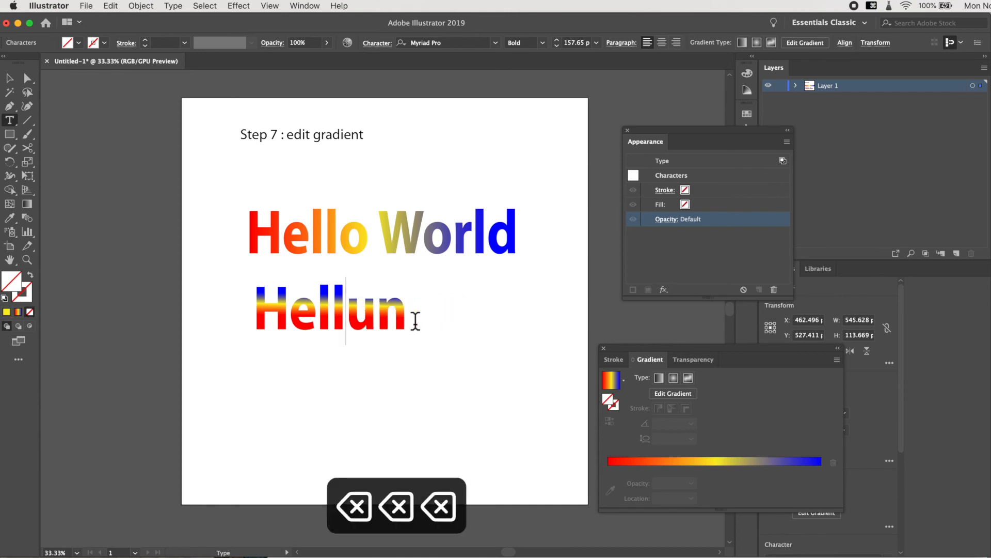
text(Thank you)
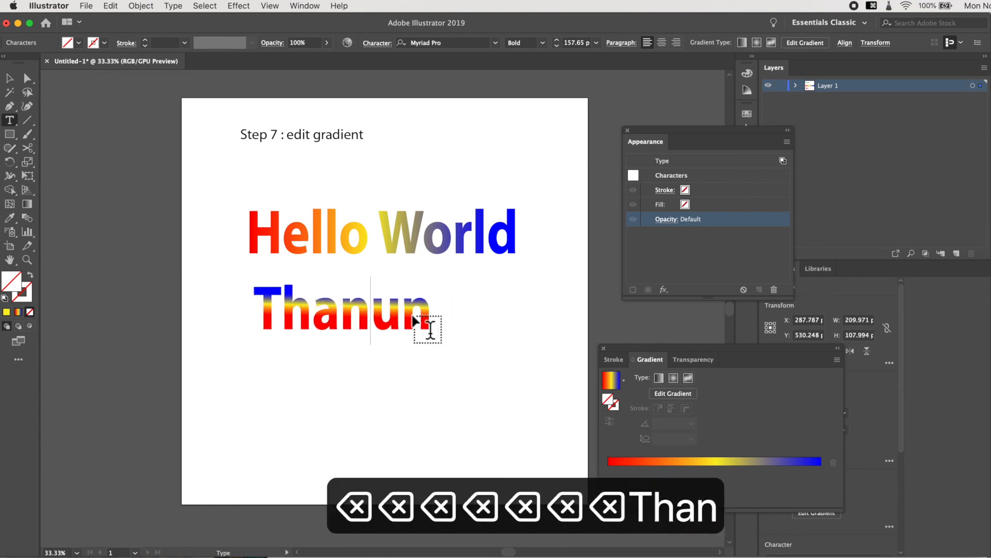
key(Delete)
key(Delete)
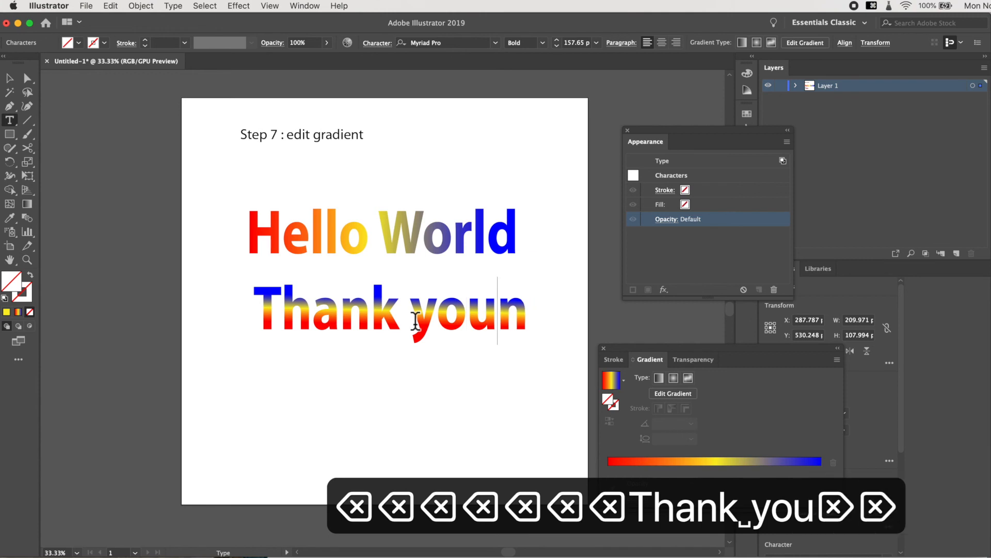
key(Return)
text(Fo)
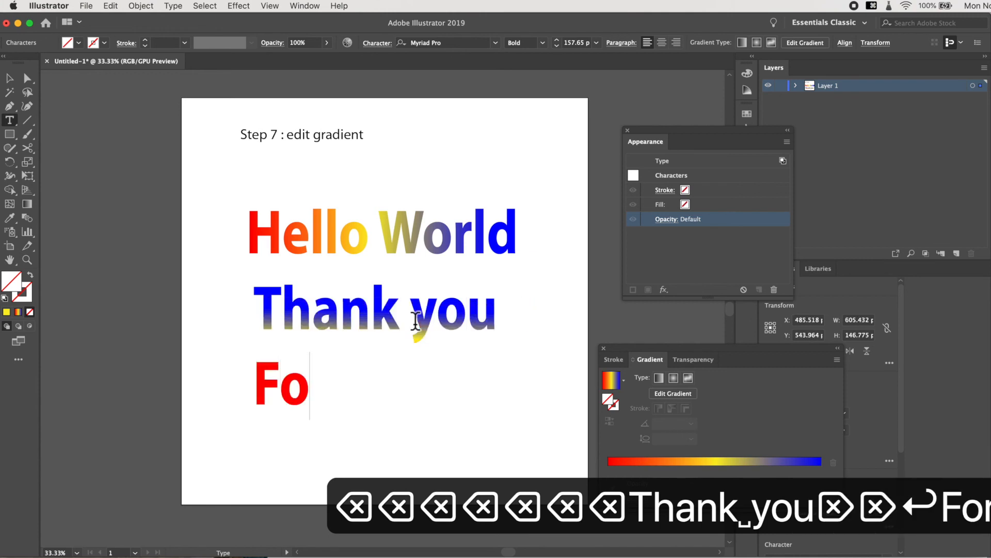
text(r Watching)
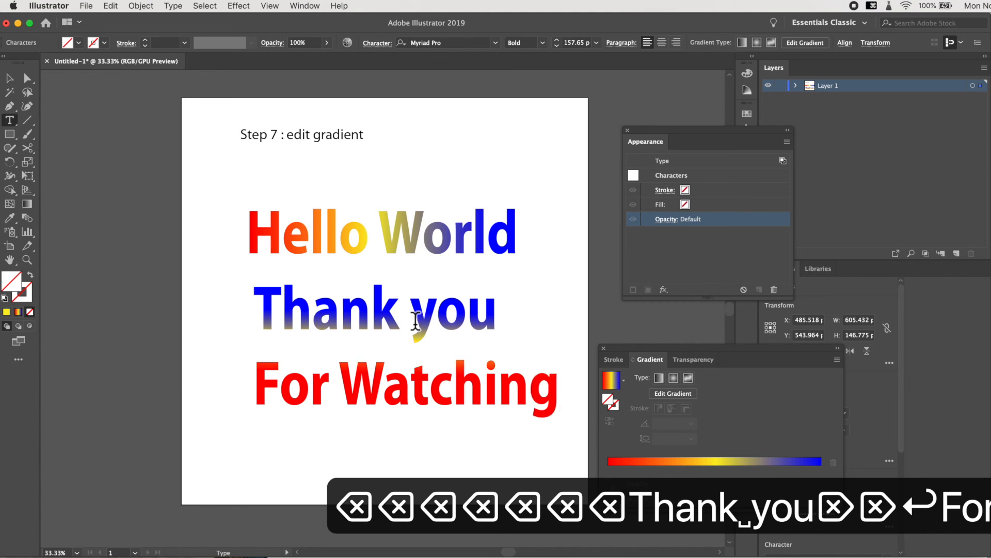
key(Escape)
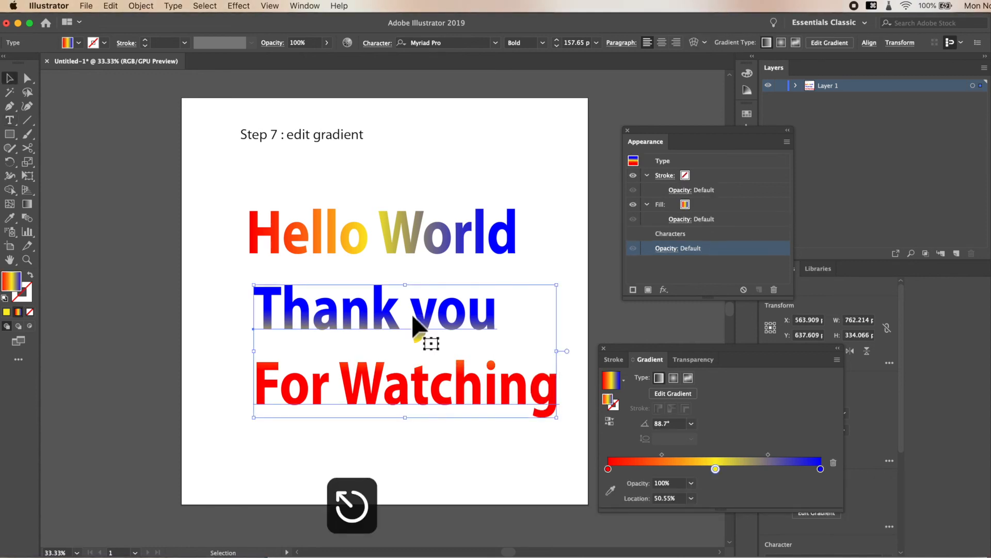